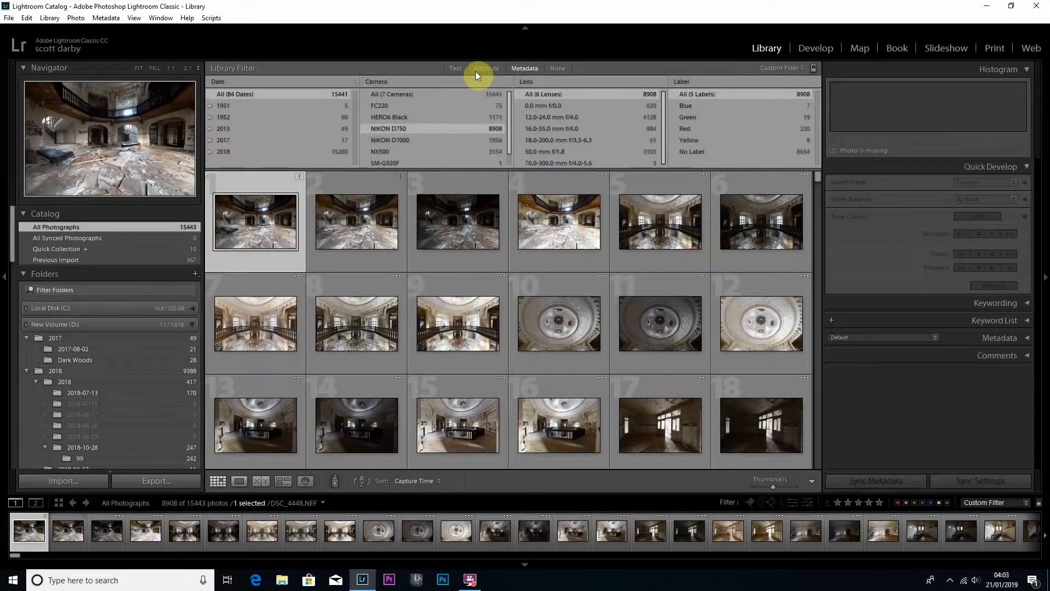
Clear the metadata filter and filter all photographs by attribute to a rating of five stars.
click(485, 68)
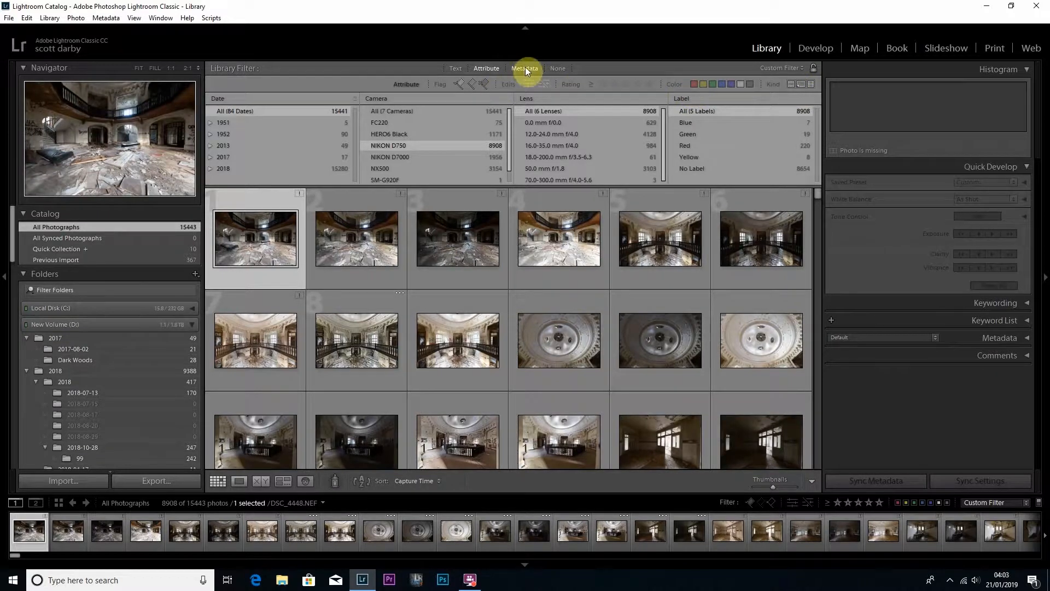
click(558, 68)
click(492, 70)
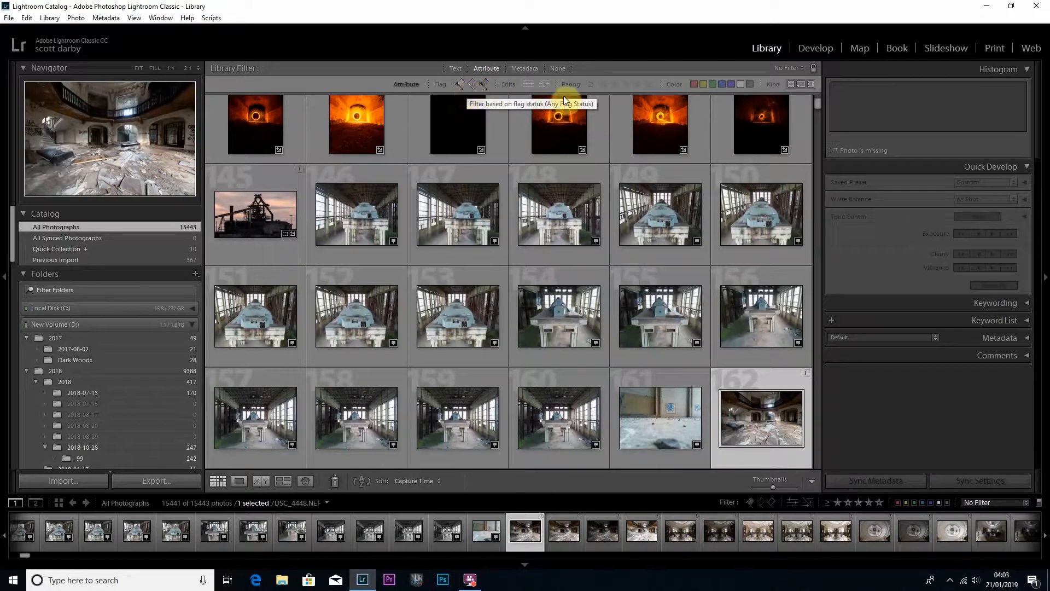
click(648, 84)
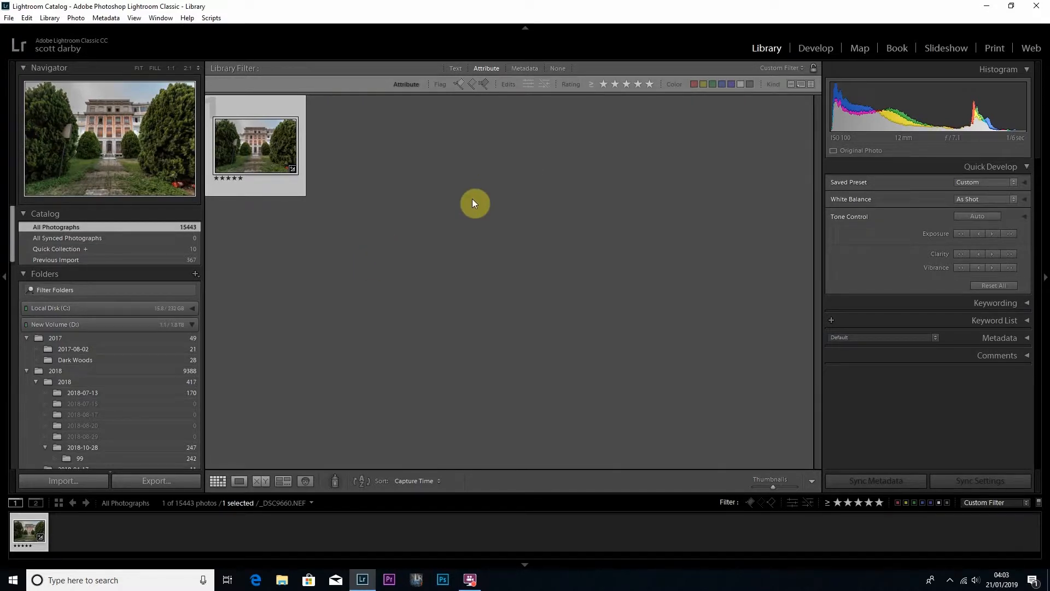
Open the five-star photo in the Develop module, start cropping, and cycle the crop guide overlays to the diagonal one.
key(d)
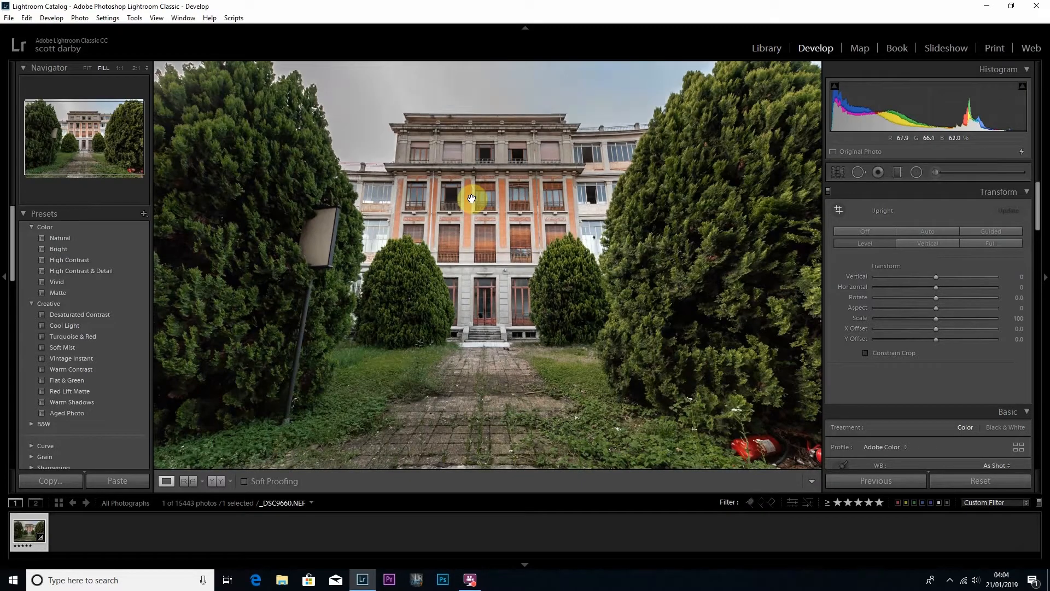
click(836, 172)
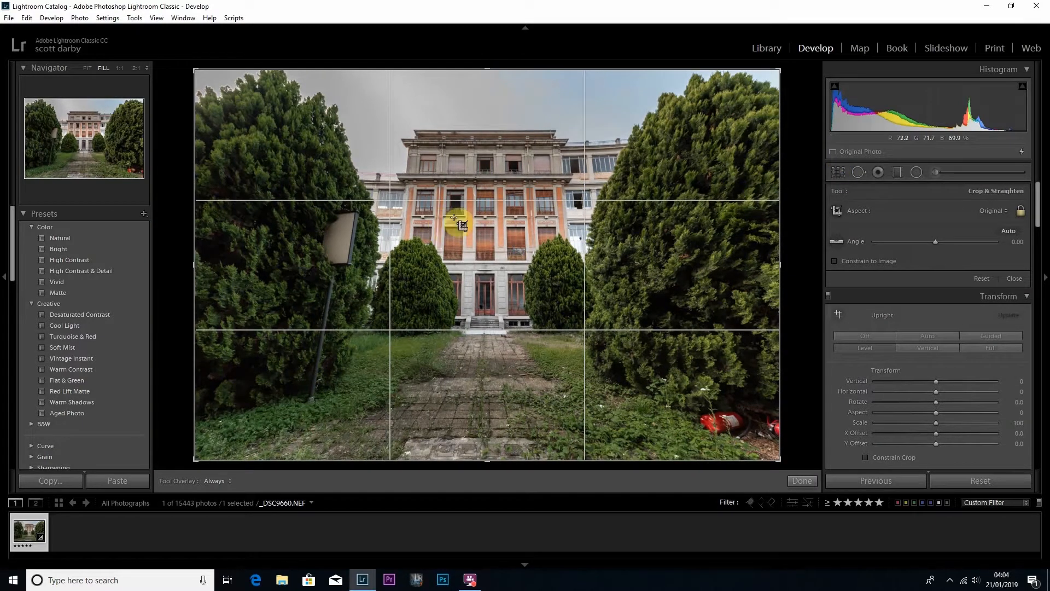
key(o)
key(o)
key(o)
key(o)
key(o)
key(o)
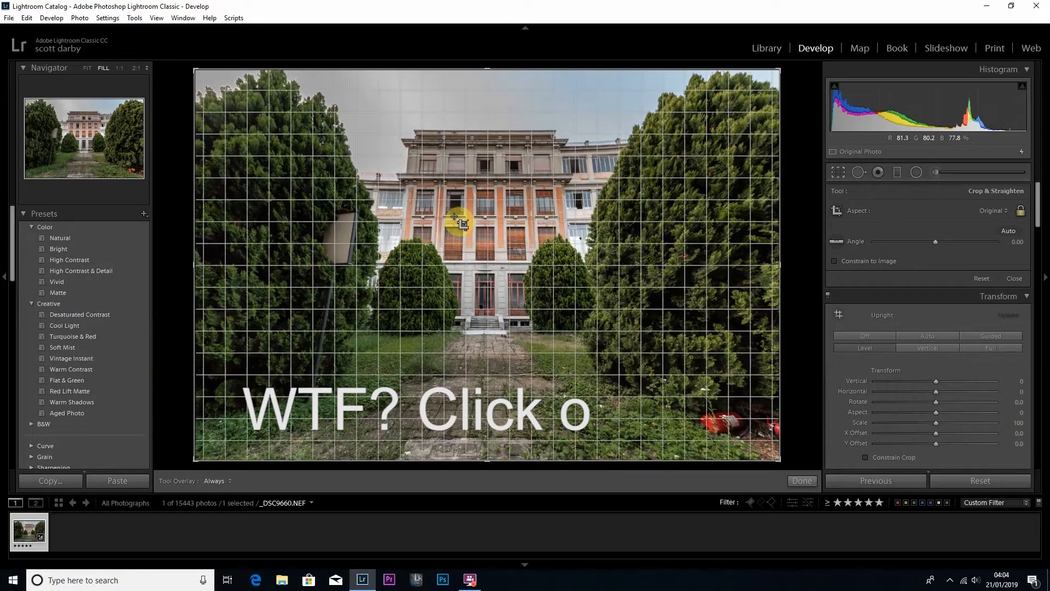
key(o)
key(o)
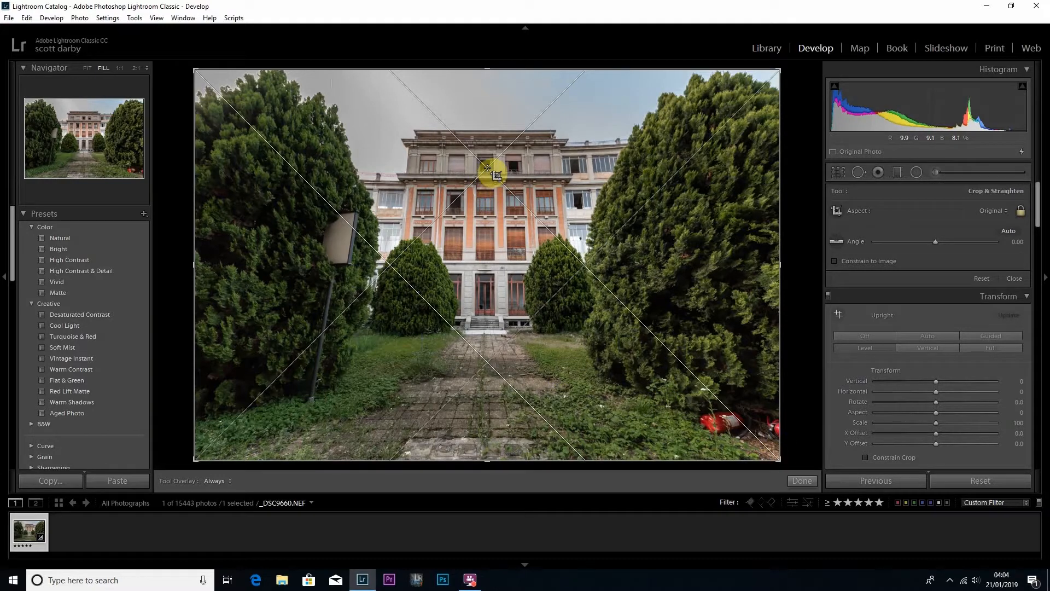
Shrink the crop frame very slightly from its lower corner and apply the crop.
drag(780, 461, 778, 460)
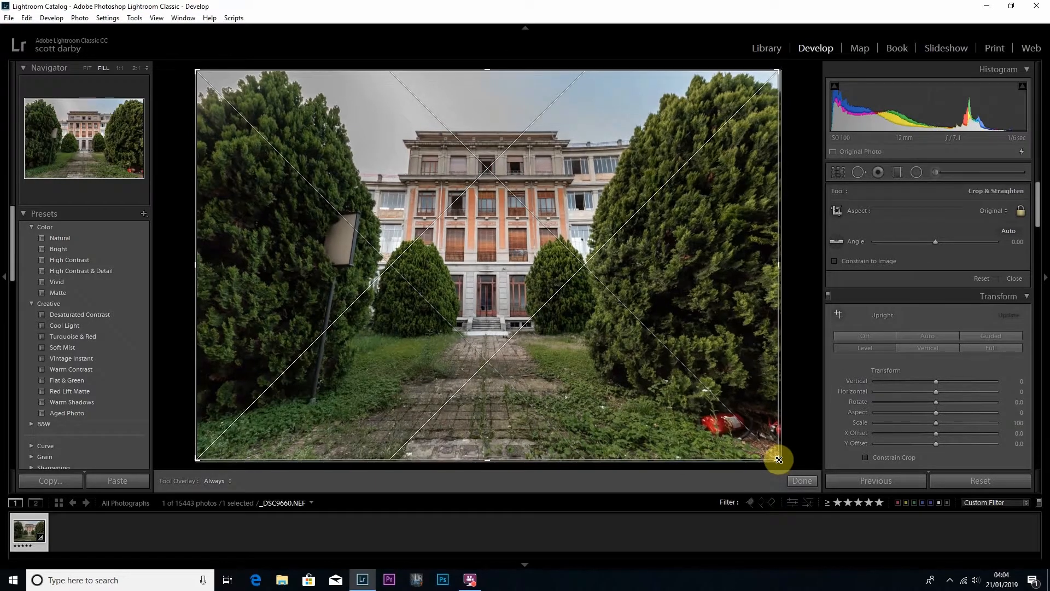
click(800, 481)
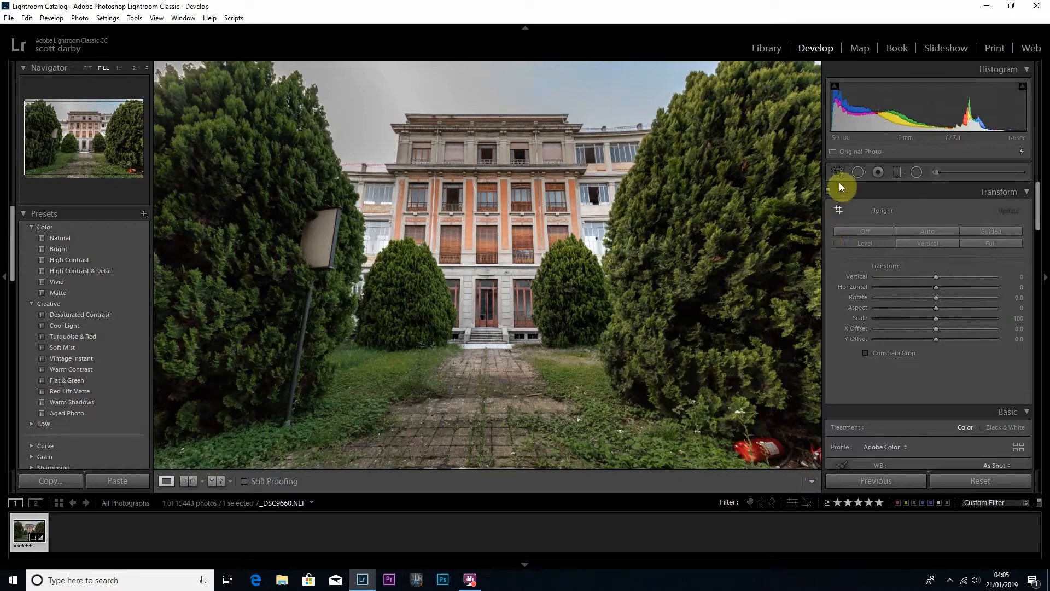
Reopen the crop tool, show the triangle guide overlay, and flip its orientation.
click(838, 174)
key(o)
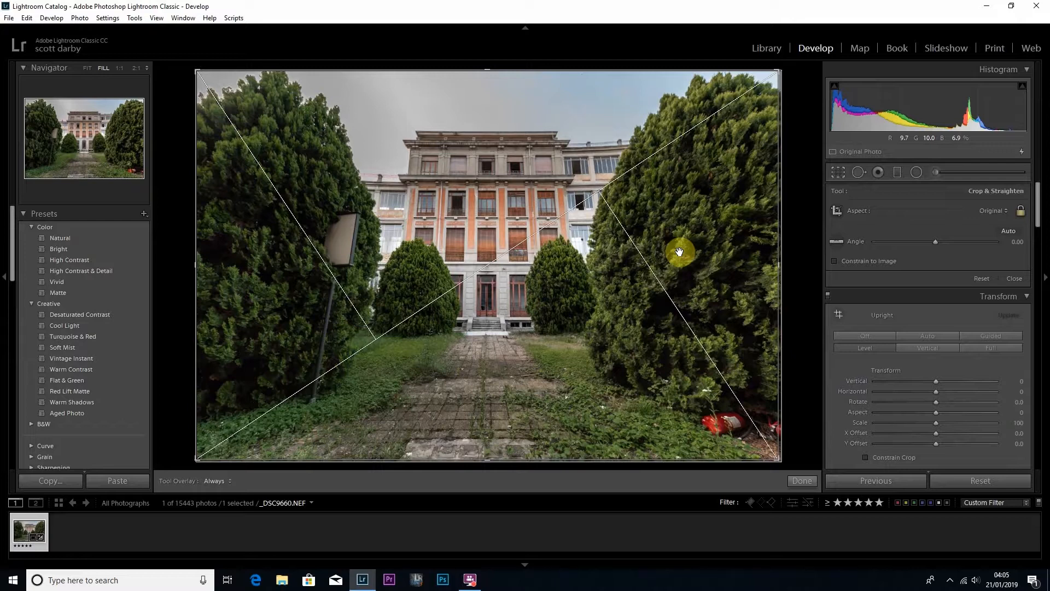
key(shift+o)
key(shift+o)
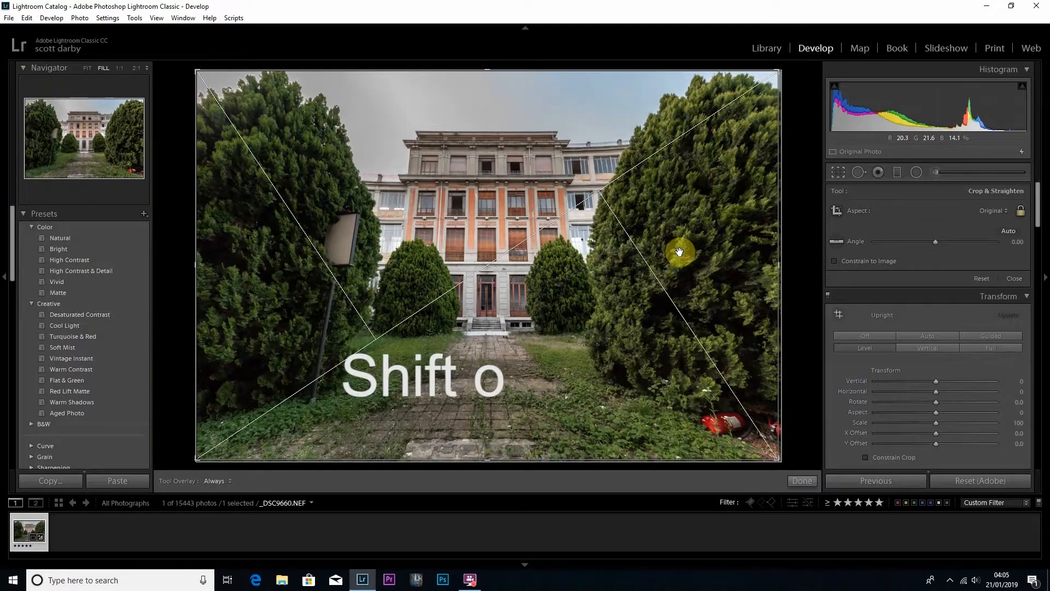
key(shift+o)
Show the golden spiral overlay, rotate it through its orientations, and cycle on to the rule-of-thirds grid.
key(o)
key(o)
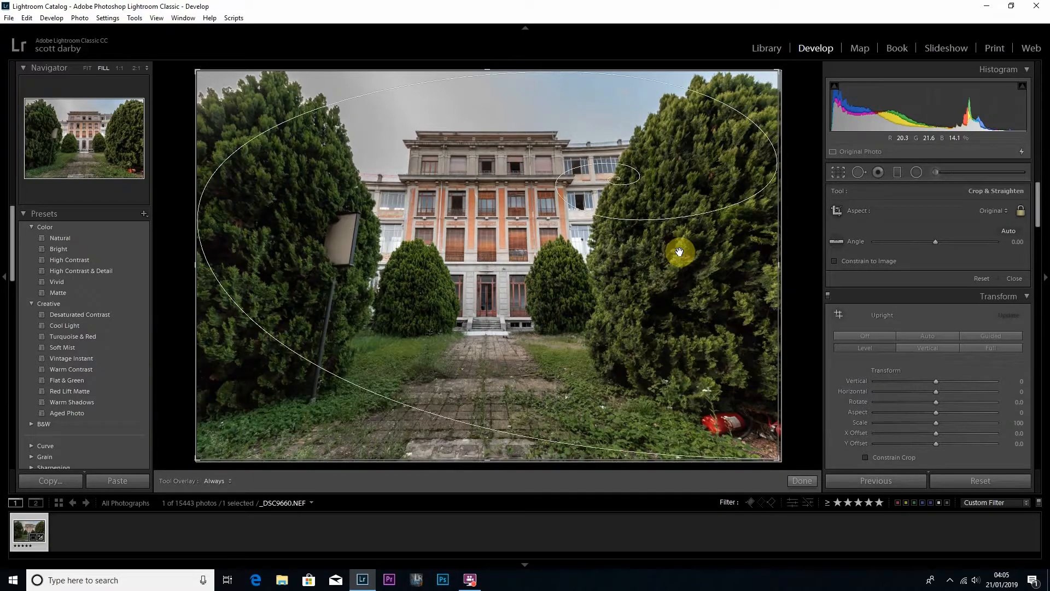
key(shift+o)
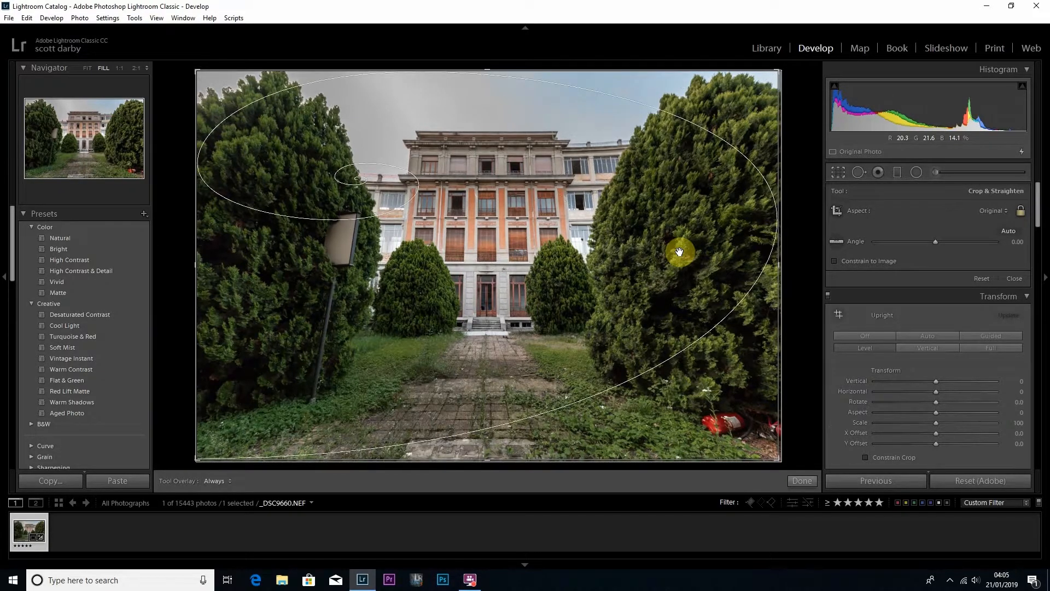
key(shift+o)
key(shift+o)
key(shift+o)
key(o)
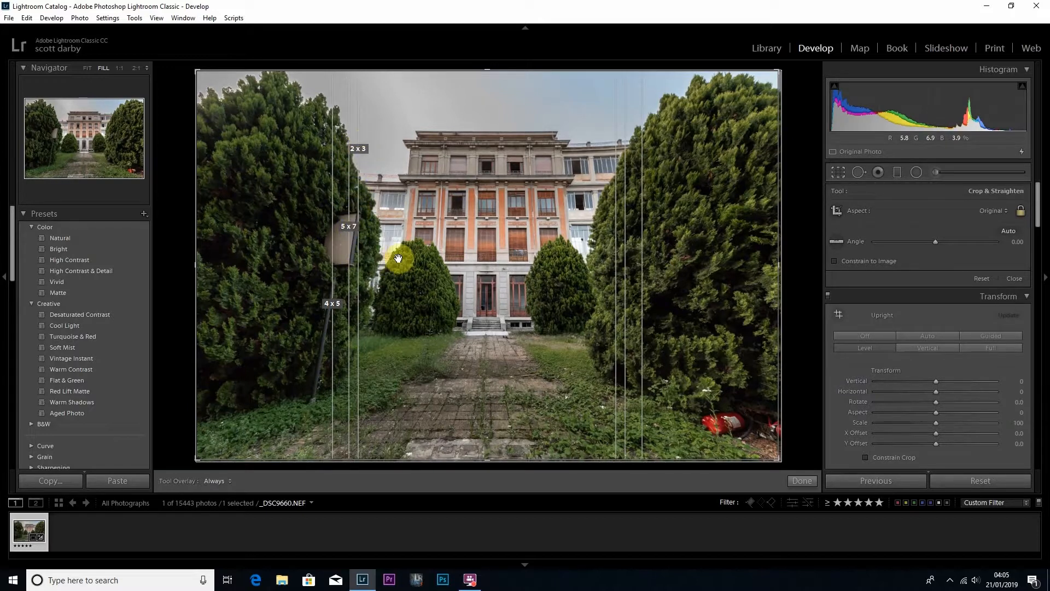
key(o)
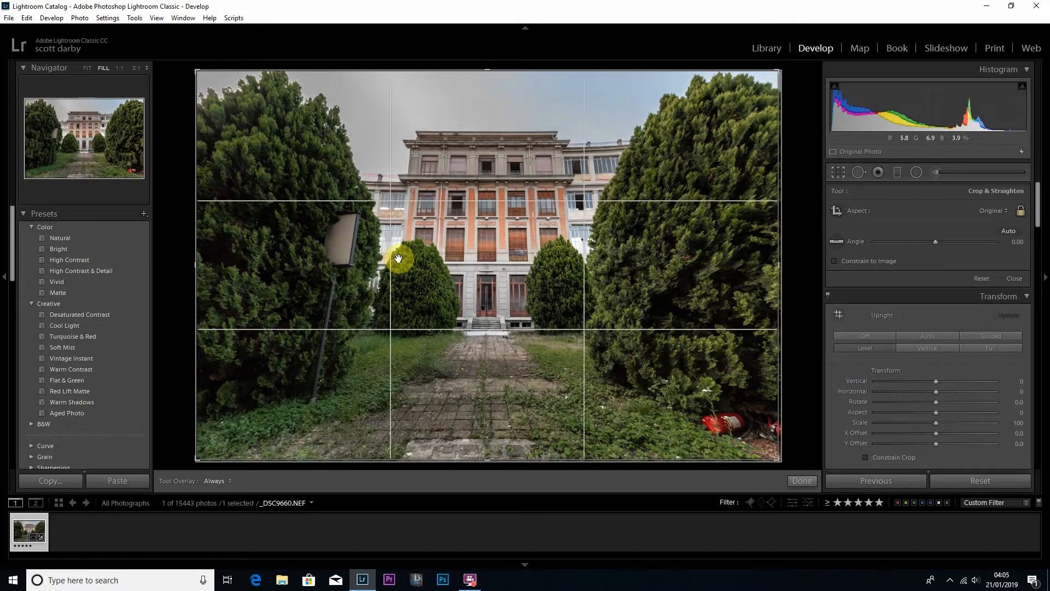
Alternate the crop between portrait and landscape orientation, leave it in portrait, and close the crop tool.
key(x)
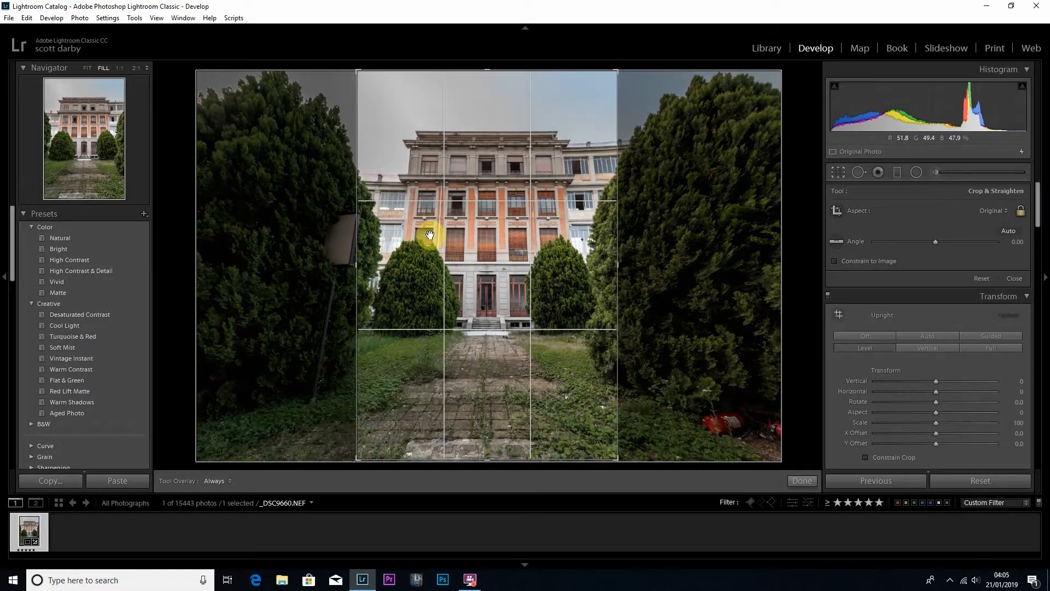
key(x)
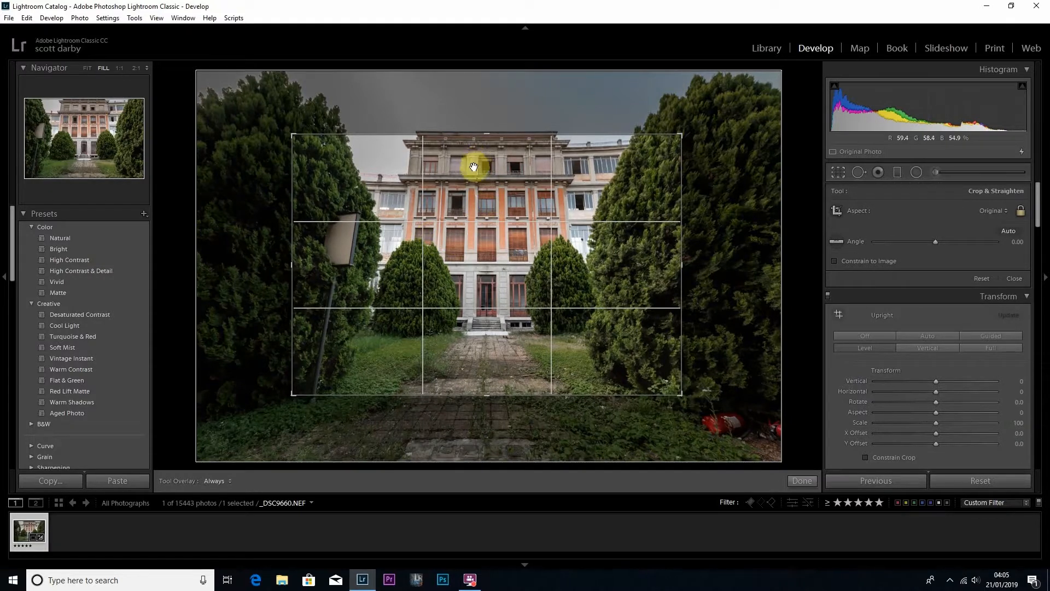
key(x)
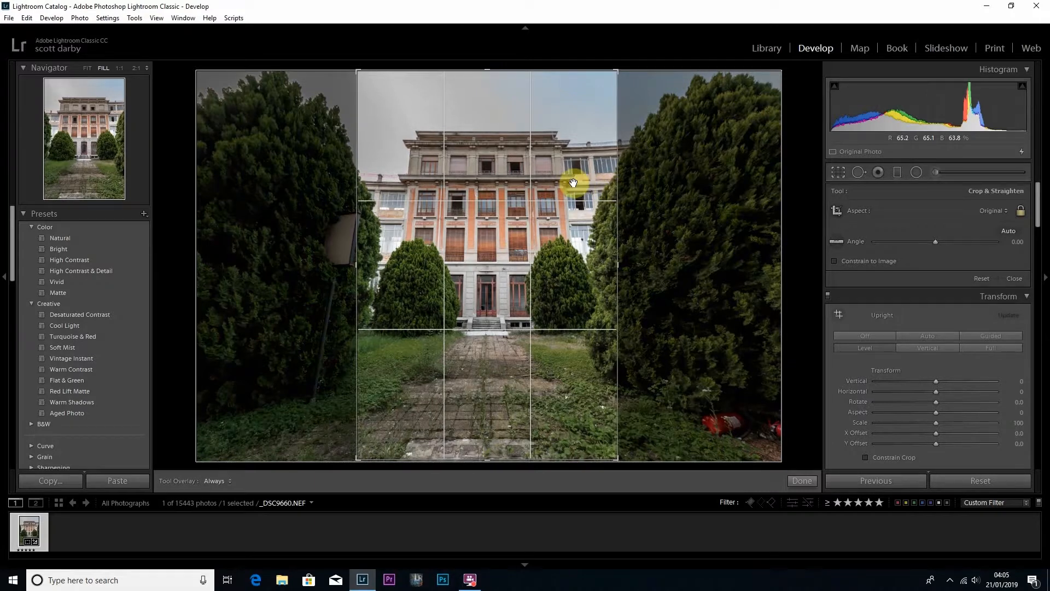
click(839, 173)
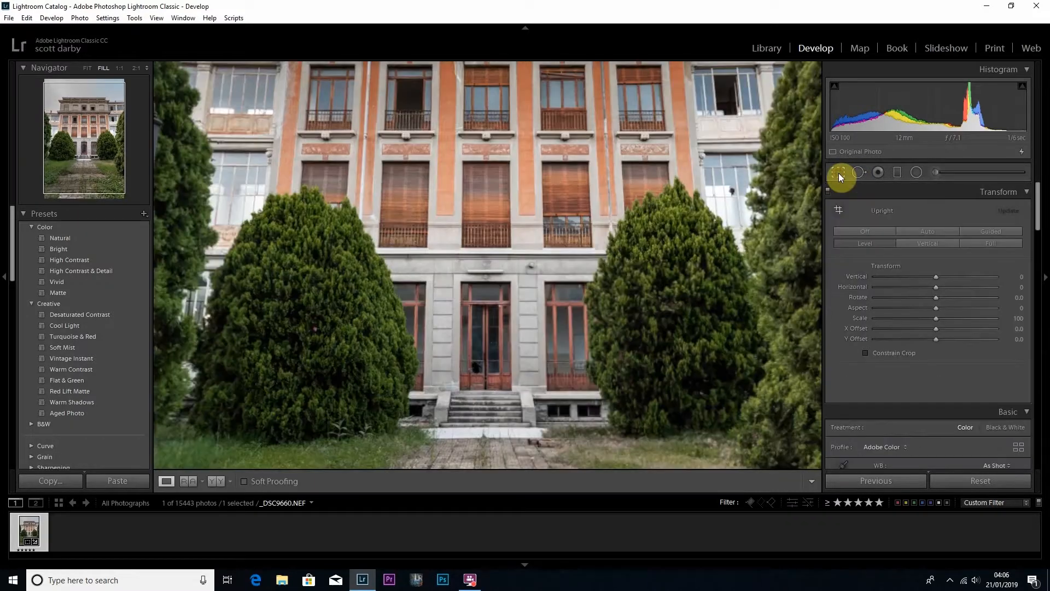
Set the crop aspect ratio to 4 x 5 / 8 x 10, extend the frame to the photo's full height, and apply it.
click(838, 173)
click(1001, 210)
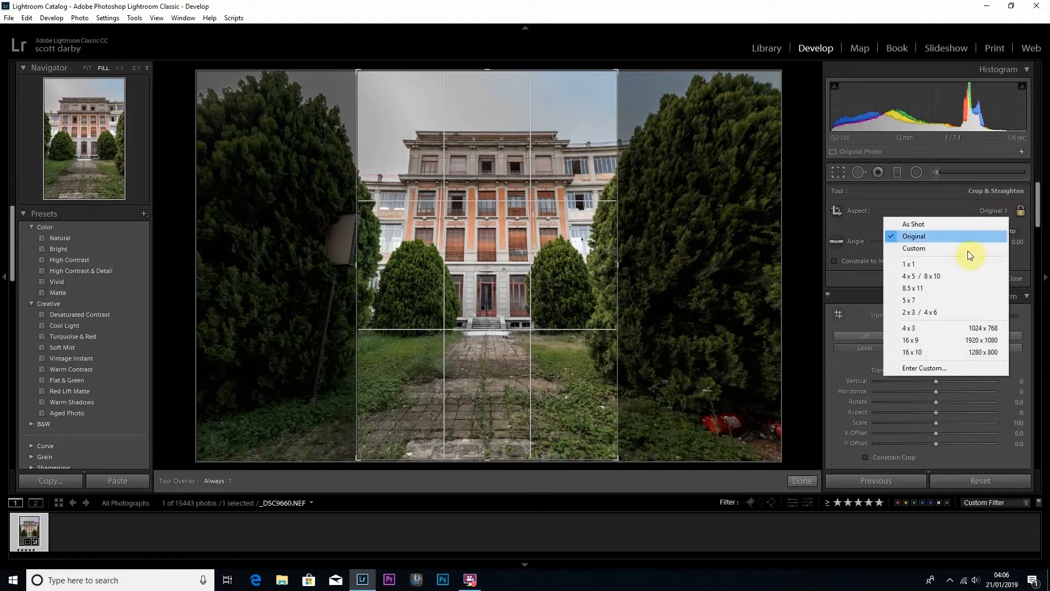
click(926, 275)
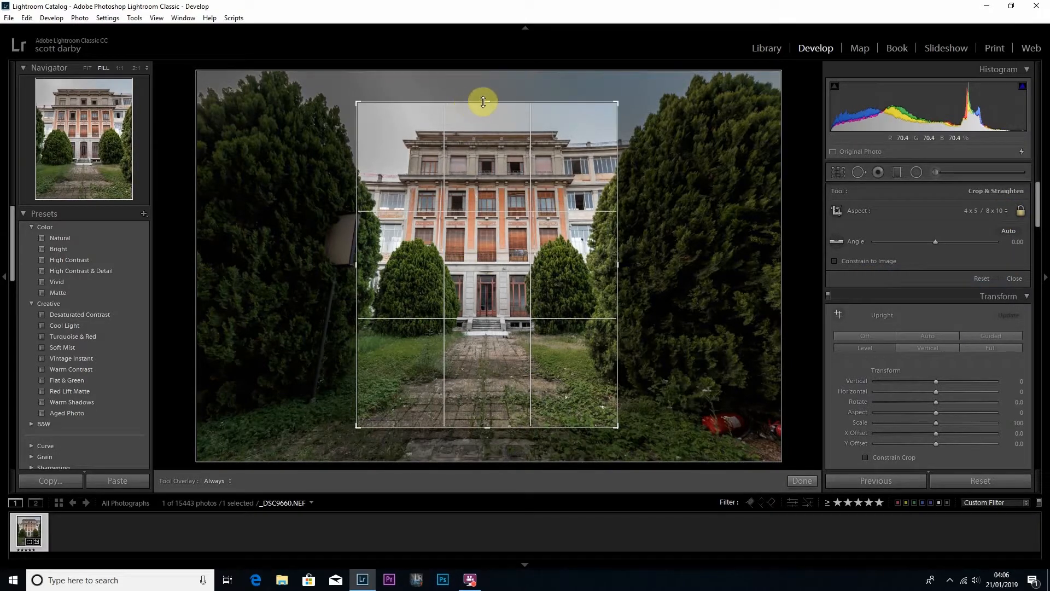
drag(485, 102, 487, 79)
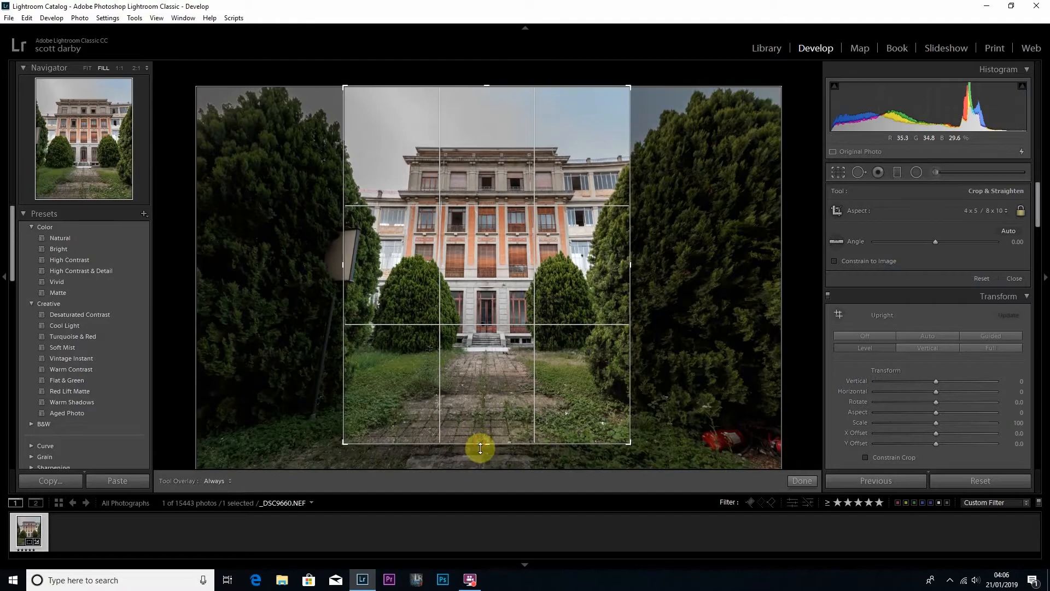
drag(478, 438, 480, 478)
click(790, 482)
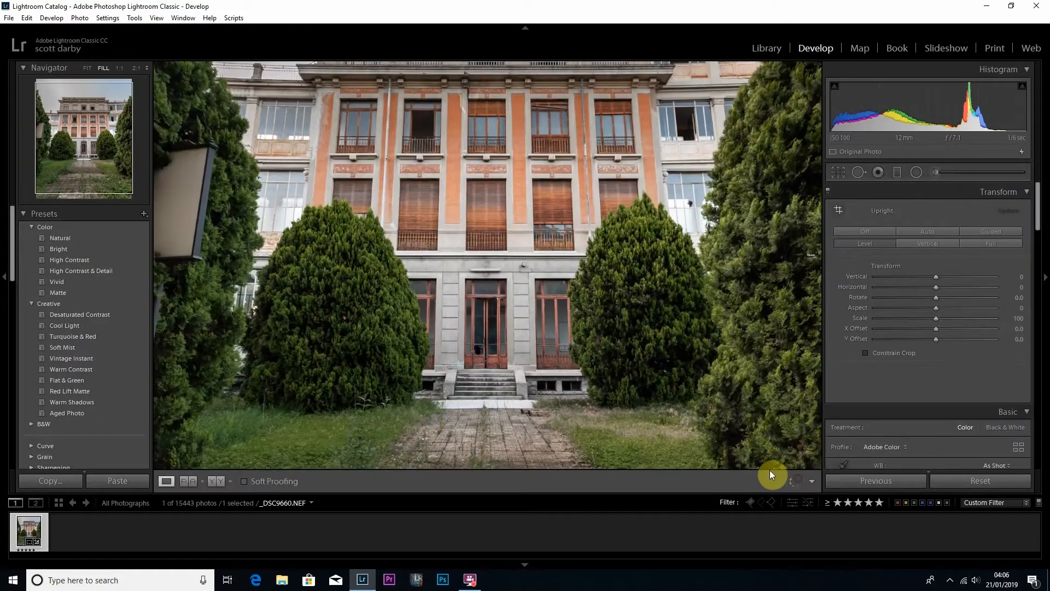
click(568, 370)
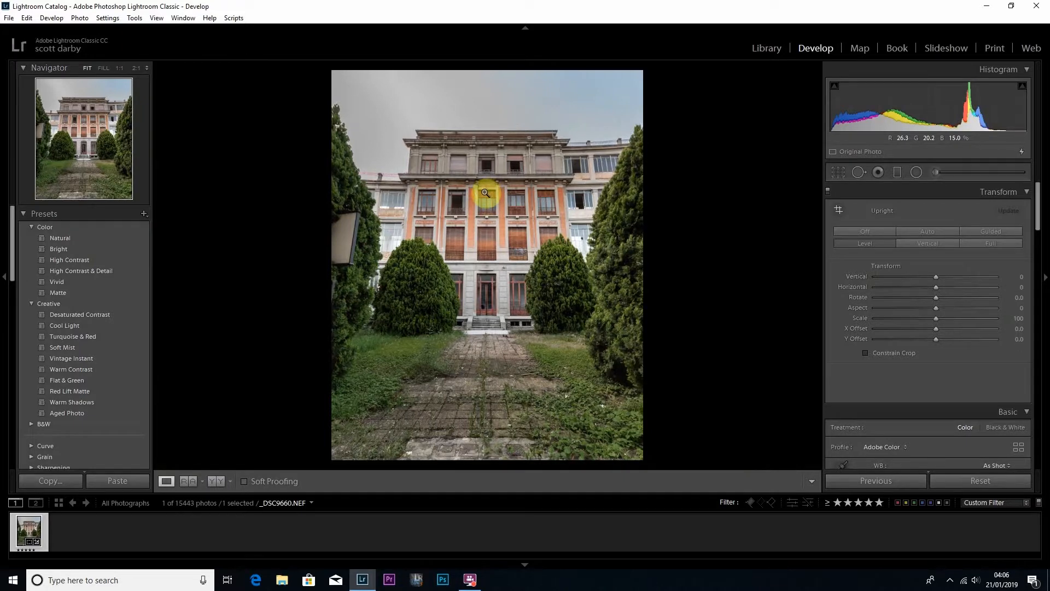
Undo the portrait and aspect ratio changes back to the nearly full-frame landscape crop, and close the crop tool.
key(ctrl+z)
key(ctrl+z)
key(ctrl+z)
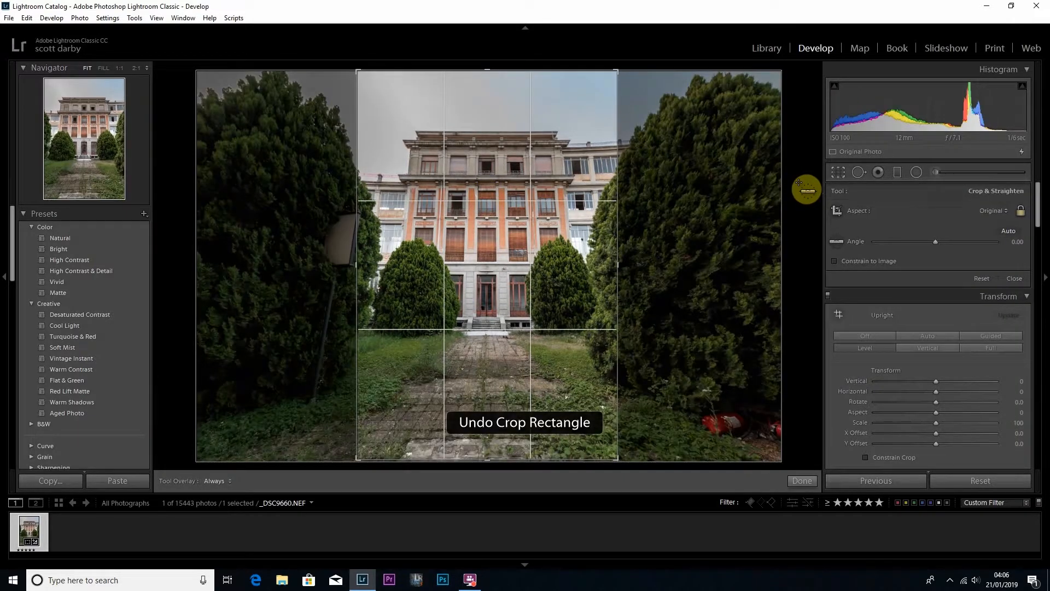
key(ctrl+z)
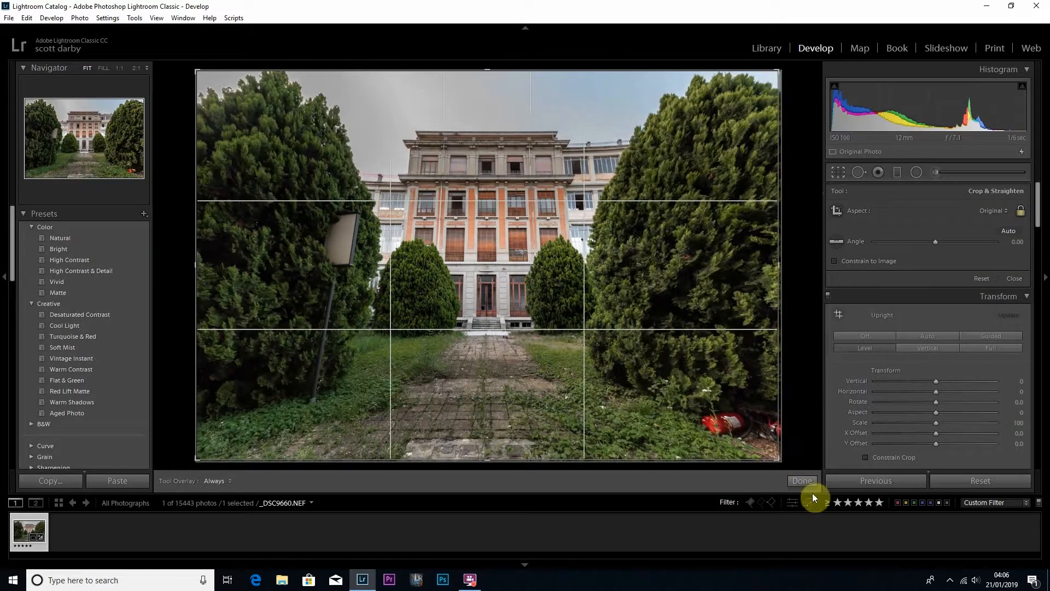
click(802, 481)
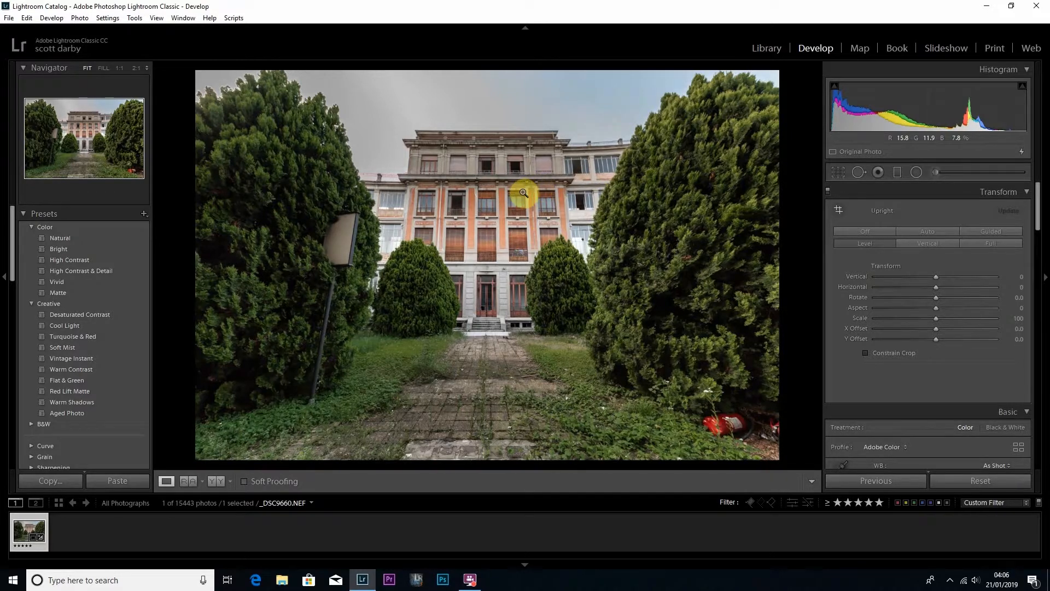
Expand the photo's edit history and look through its recorded adjustments.
drag(16, 249, 4, 445)
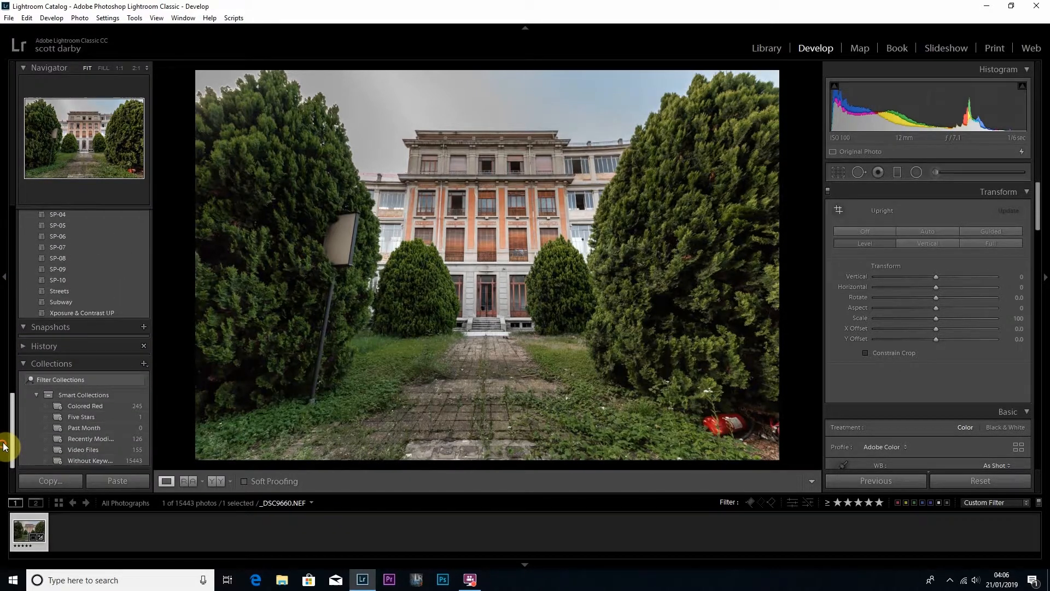
click(23, 345)
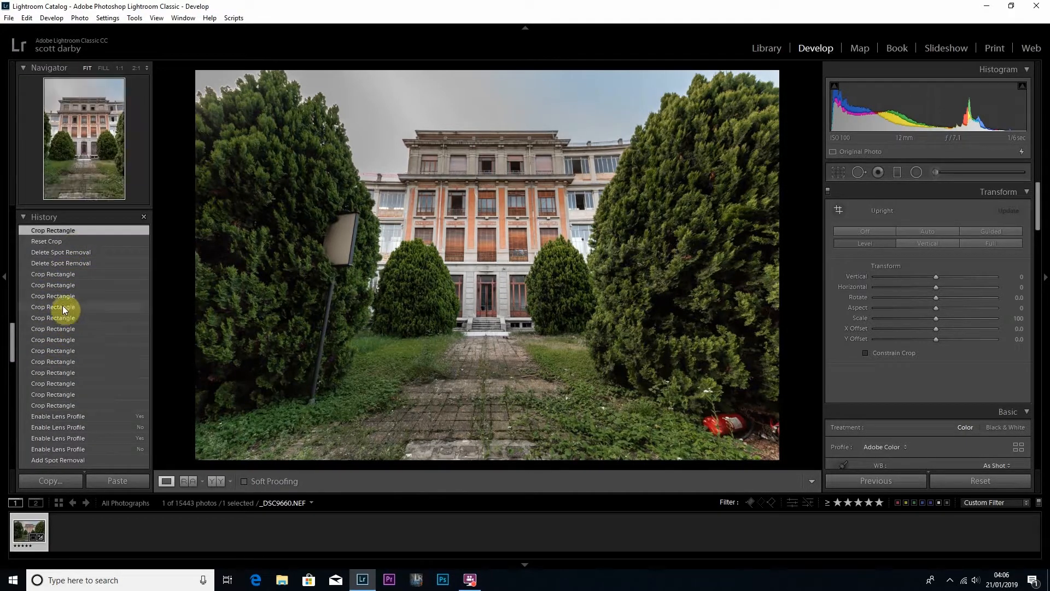
scroll(50, 333, down, 7)
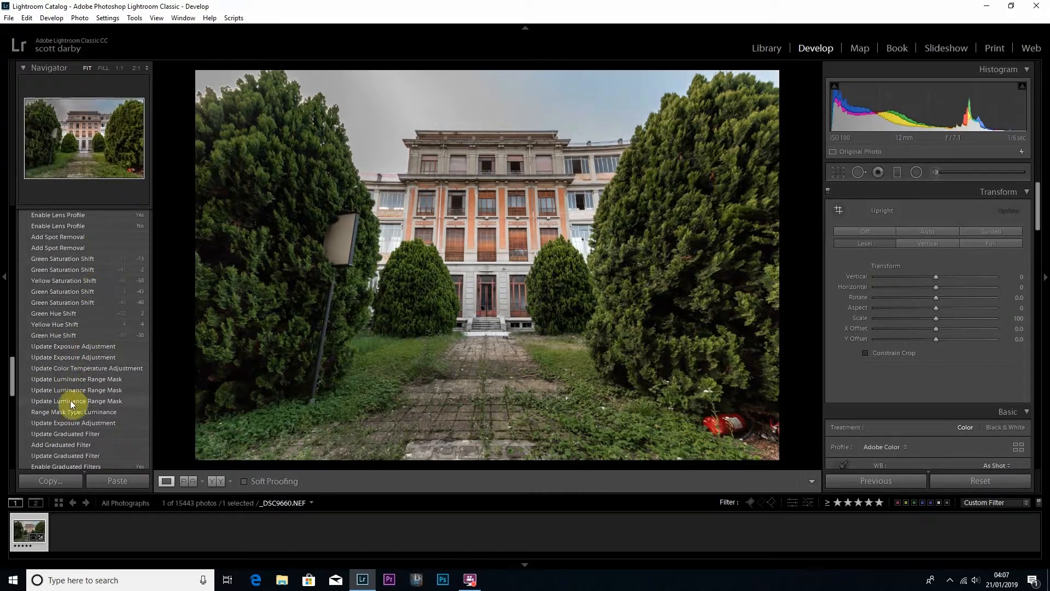
scroll(69, 391, up, 10)
scroll(75, 389, down, 8)
scroll(76, 389, up, 8)
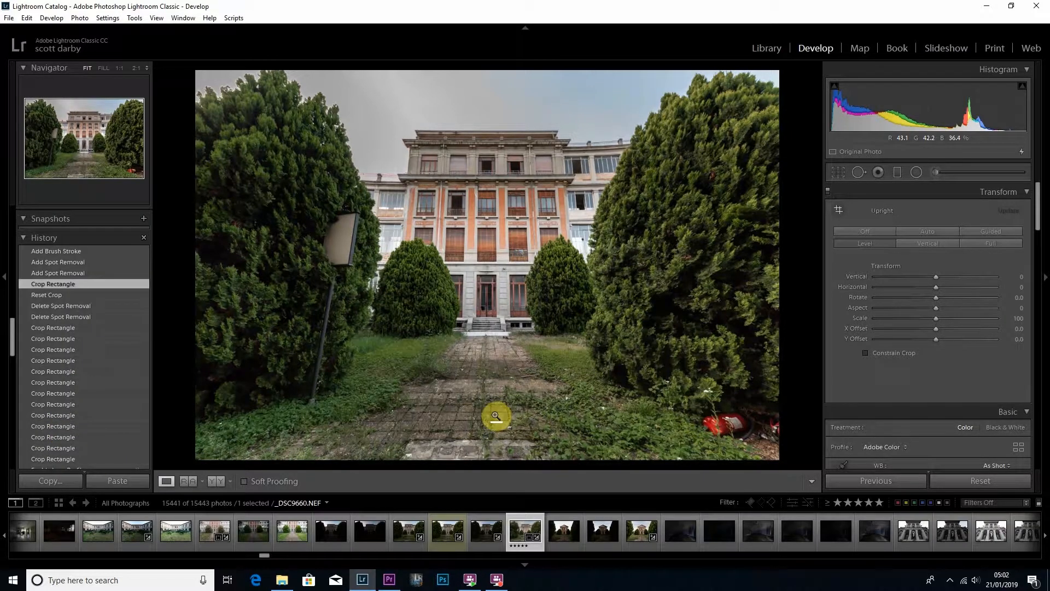
Activate the Adjustment Brush and try larger and smaller brush sizes over the building entrance.
click(934, 173)
scroll(514, 284, down, 5)
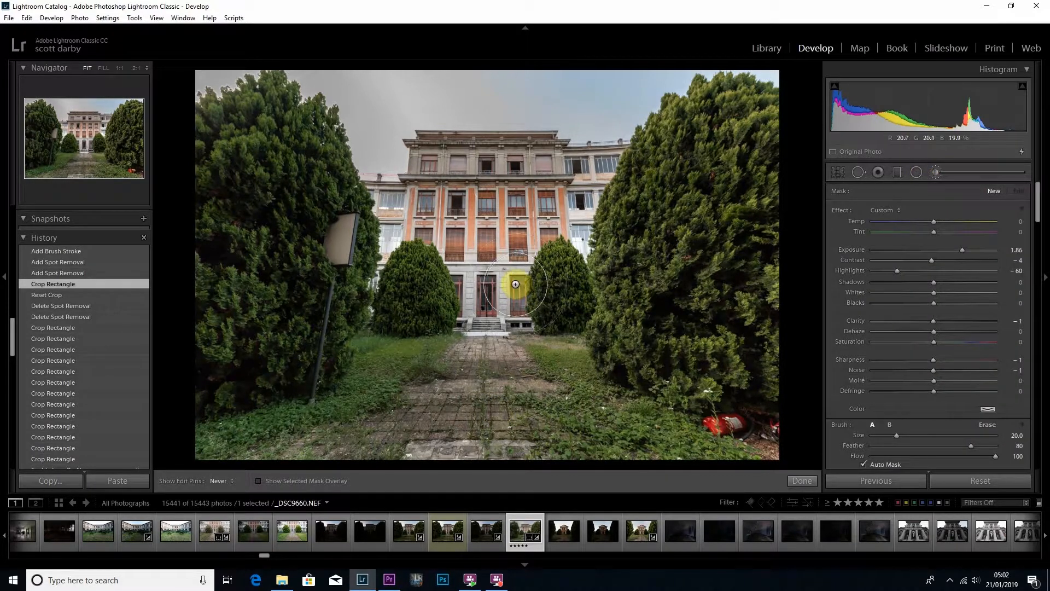
scroll(515, 283, up, 5)
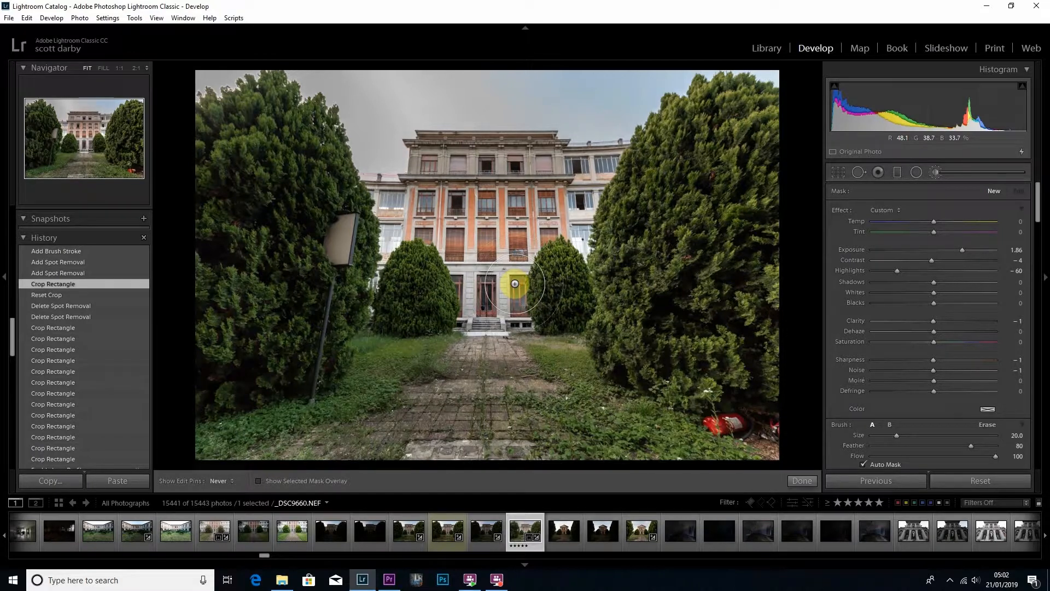
scroll(515, 284, down, 1)
scroll(509, 284, up, 1)
Vary the Adjustment Brush's feather and leave it at 55.
key(shift)
scroll(509, 283, down, 5)
scroll(507, 285, up, 2)
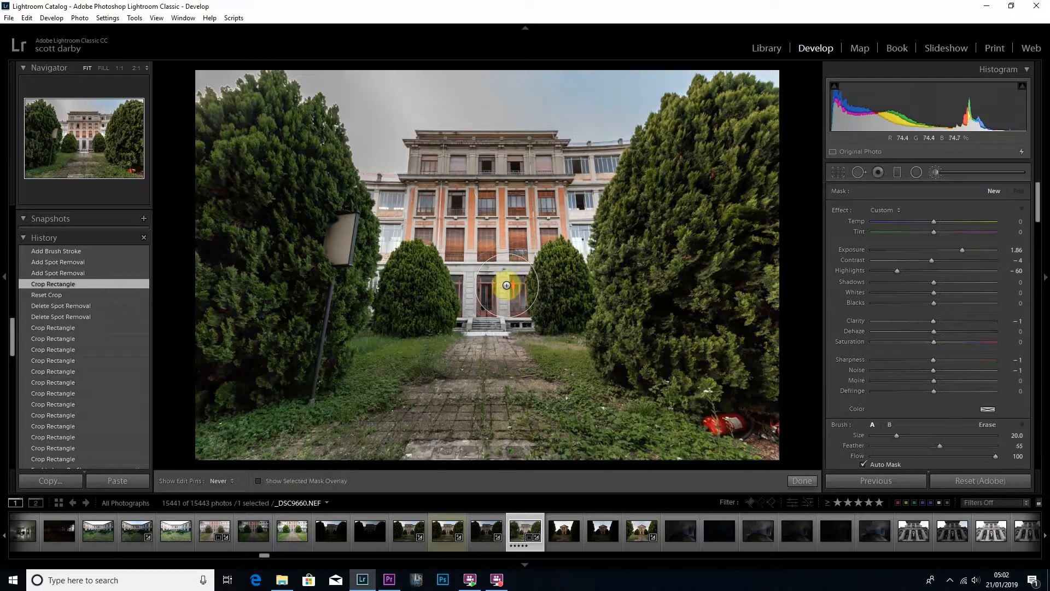
scroll(506, 285, down, 5)
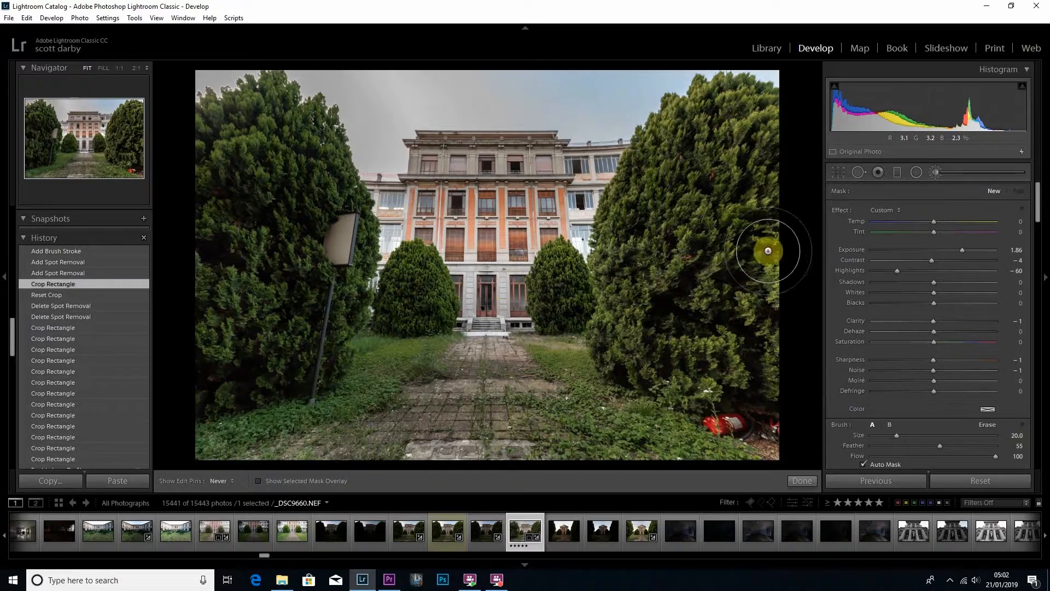
Activate Spot Removal and vary the healing brush's size and feather over the bush beside the entrance.
click(856, 173)
scroll(535, 293, up, 3)
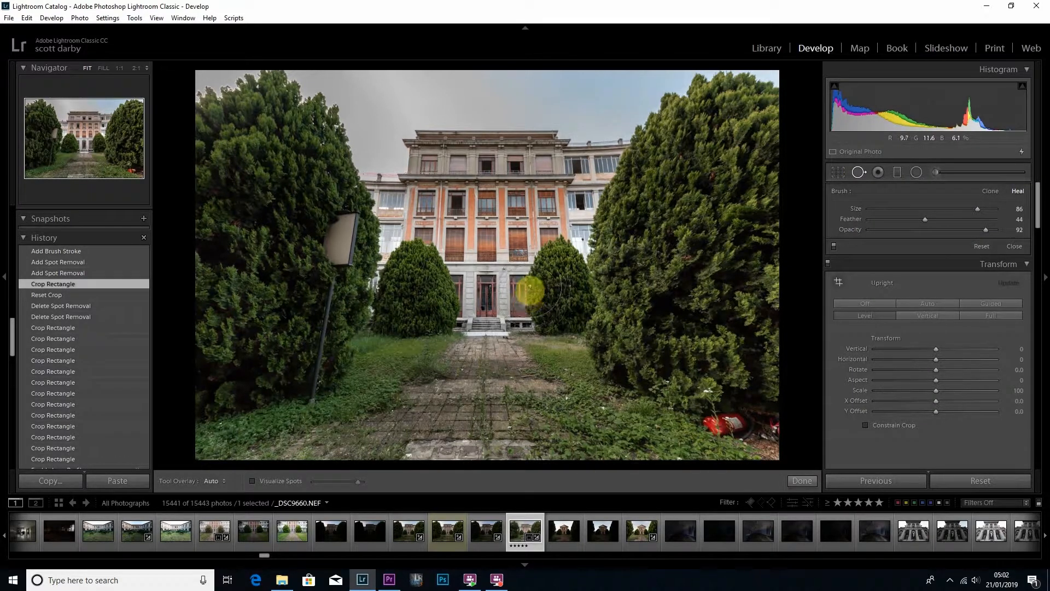
scroll(528, 290, down, 1)
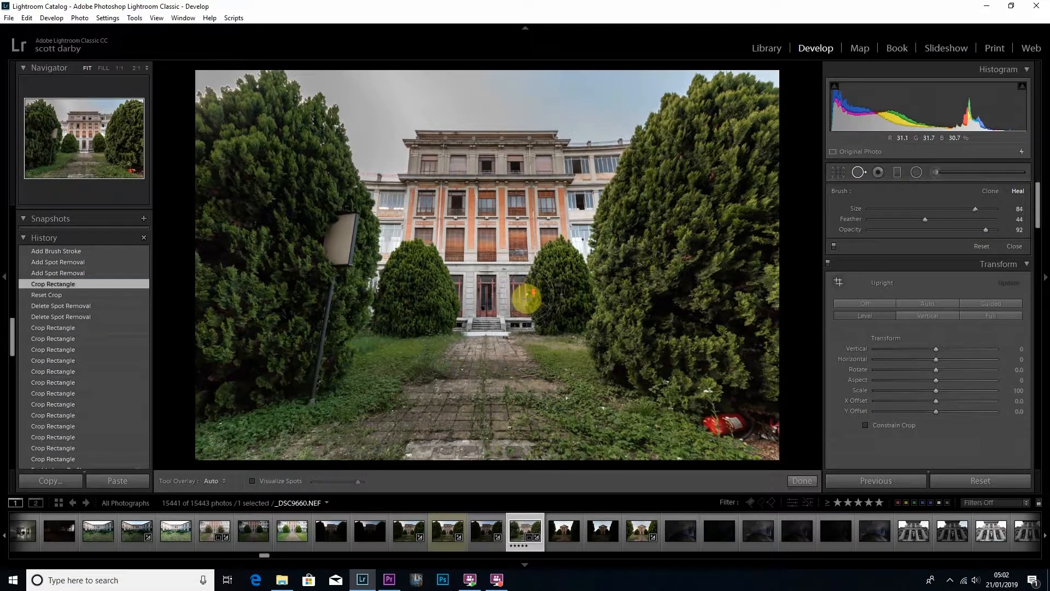
key(shift)
scroll(527, 295, up, 8)
scroll(526, 296, up, 6)
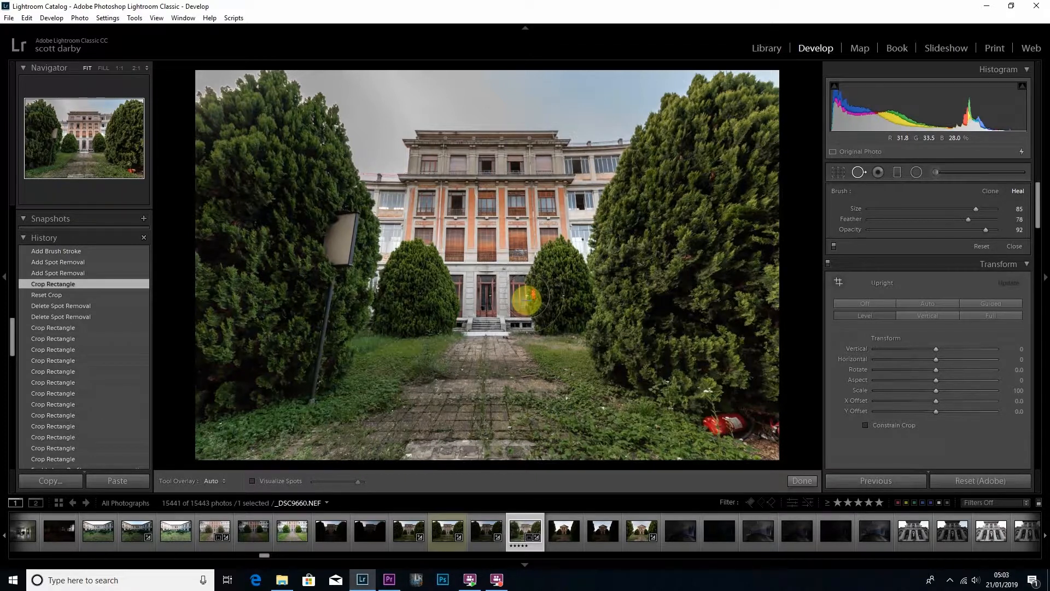
scroll(527, 296, up, 2)
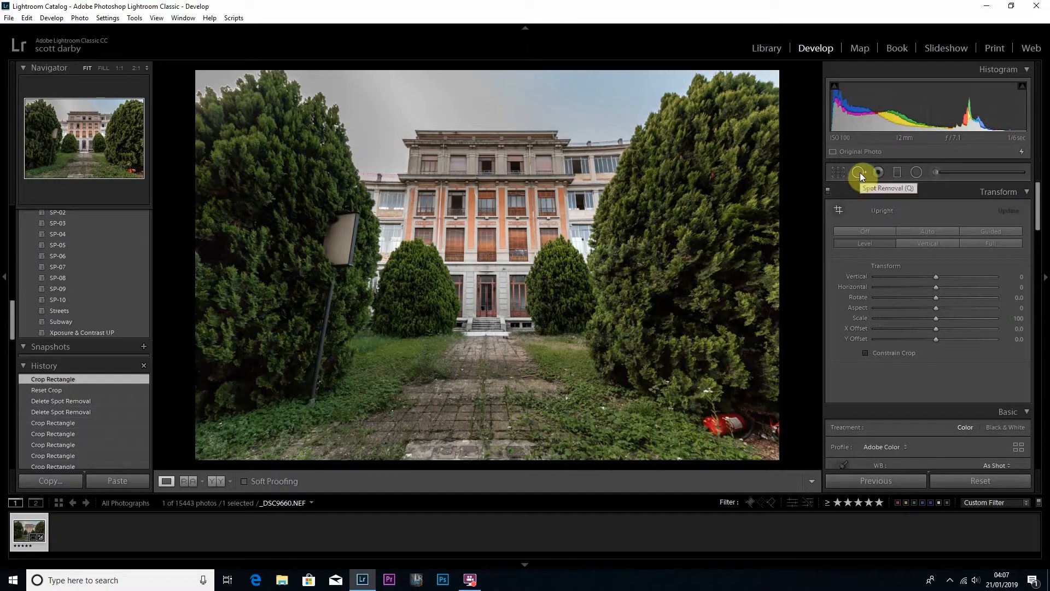
Heal away the red objects at the base of the right-hand tree with Spot Removal at size 80, feather 30 and opacity 92.
click(859, 172)
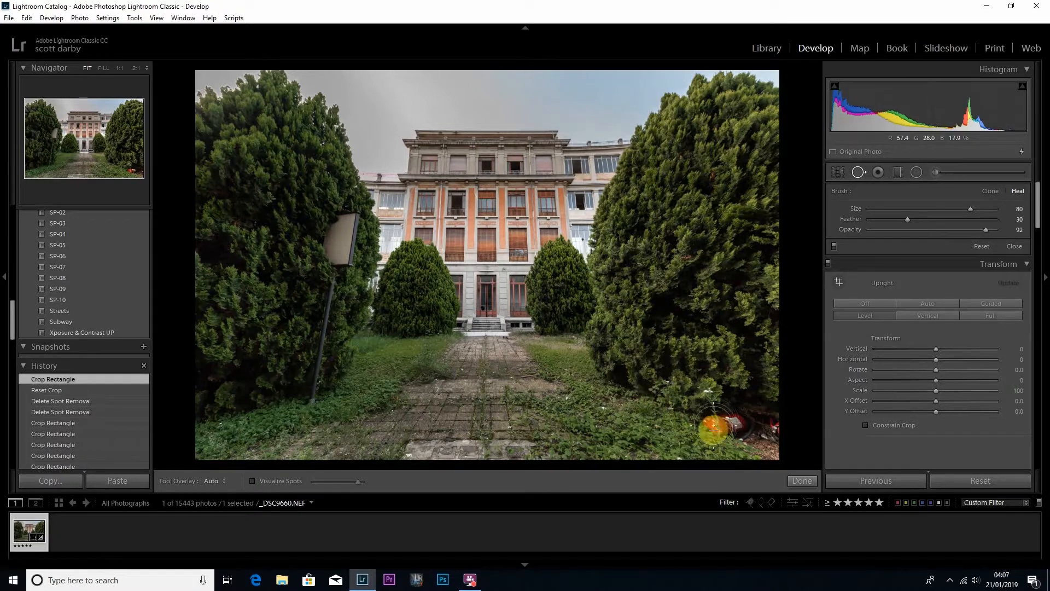
drag(708, 422, 775, 427)
drag(774, 427, 779, 428)
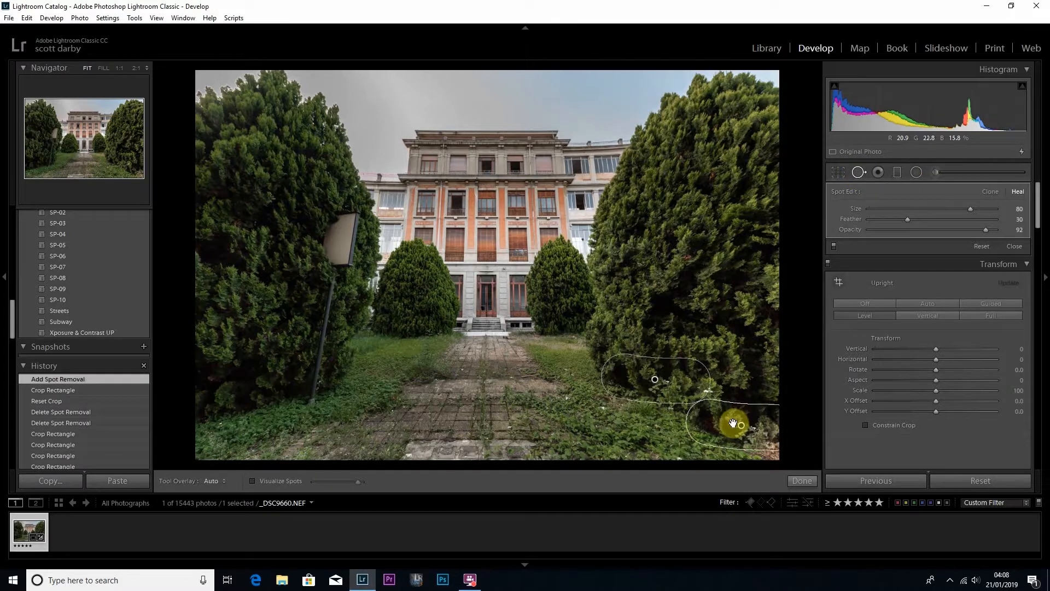
Try shifting the healed patch by the right-hand tree at 1:1, undo the move, and finish the spot removal.
drag(733, 424, 591, 275)
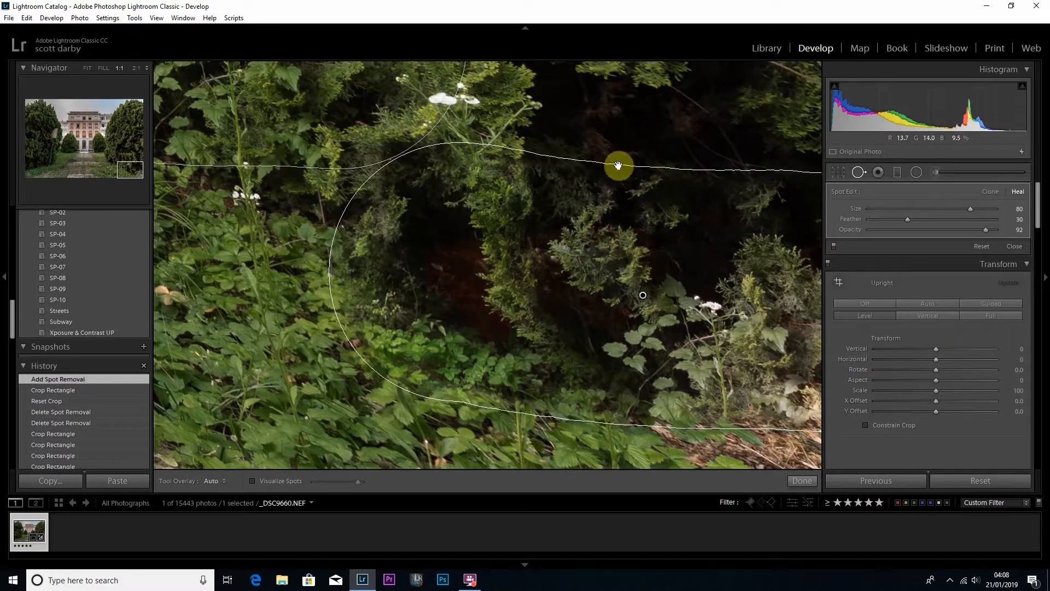
drag(603, 175, 727, 125)
mouse_move(640, 251)
mouse_down()
mouse_move(649, 242)
mouse_move(592, 241)
mouse_up()
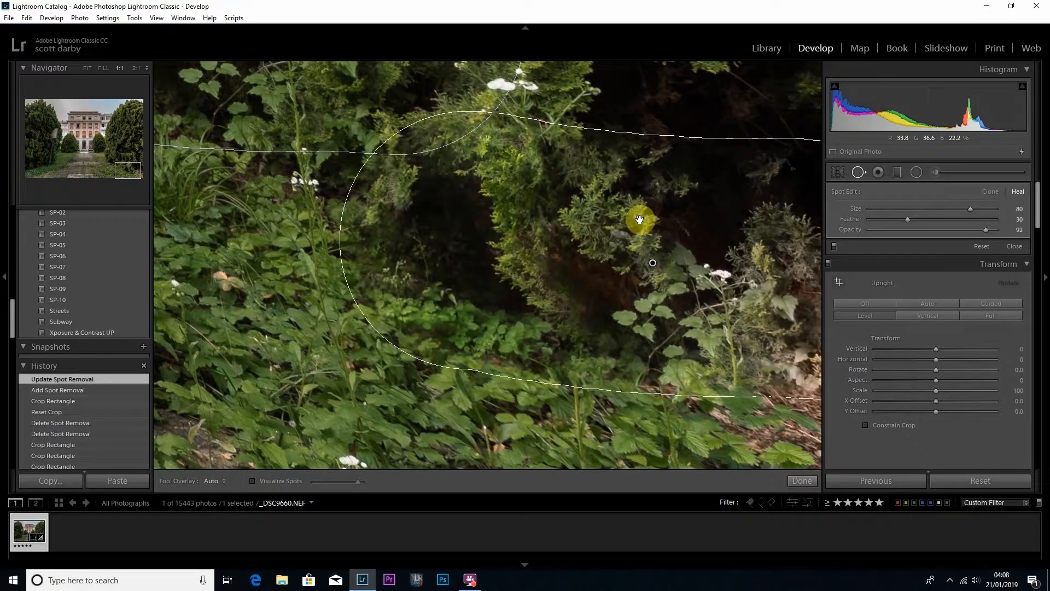
key(ctrl+z)
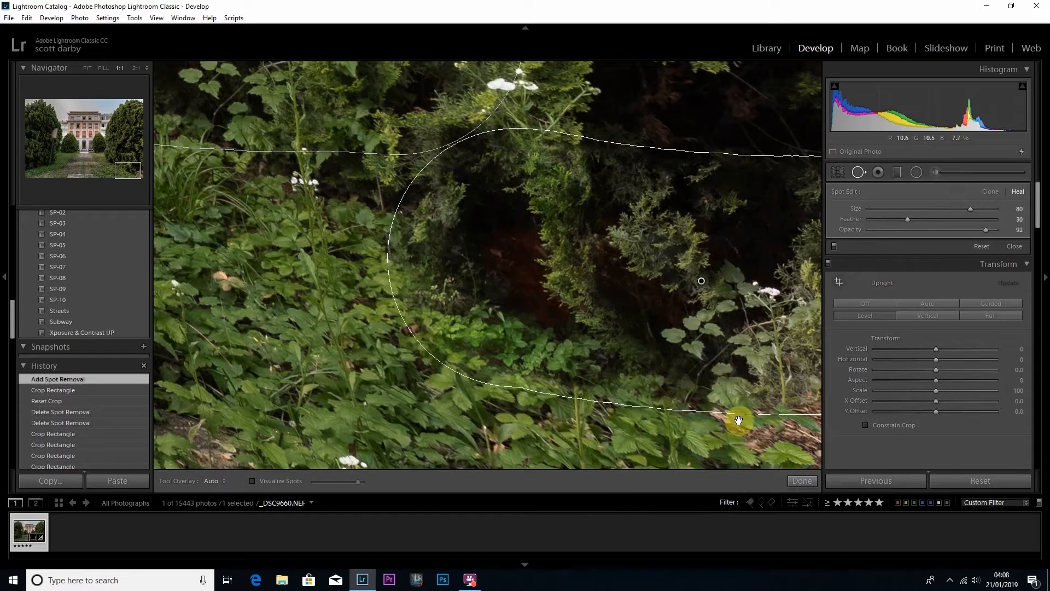
click(800, 480)
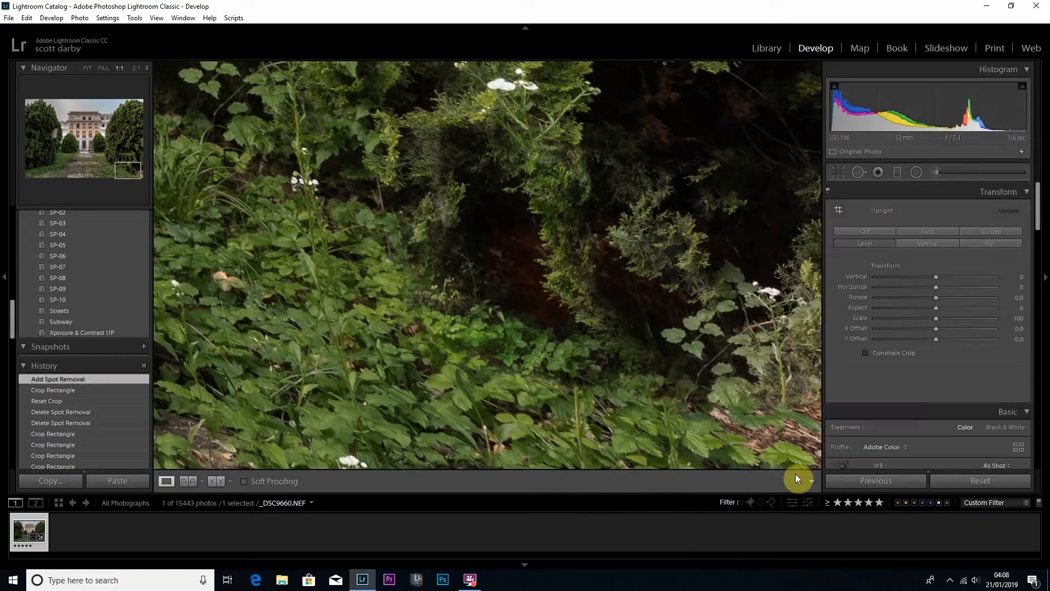
click(659, 298)
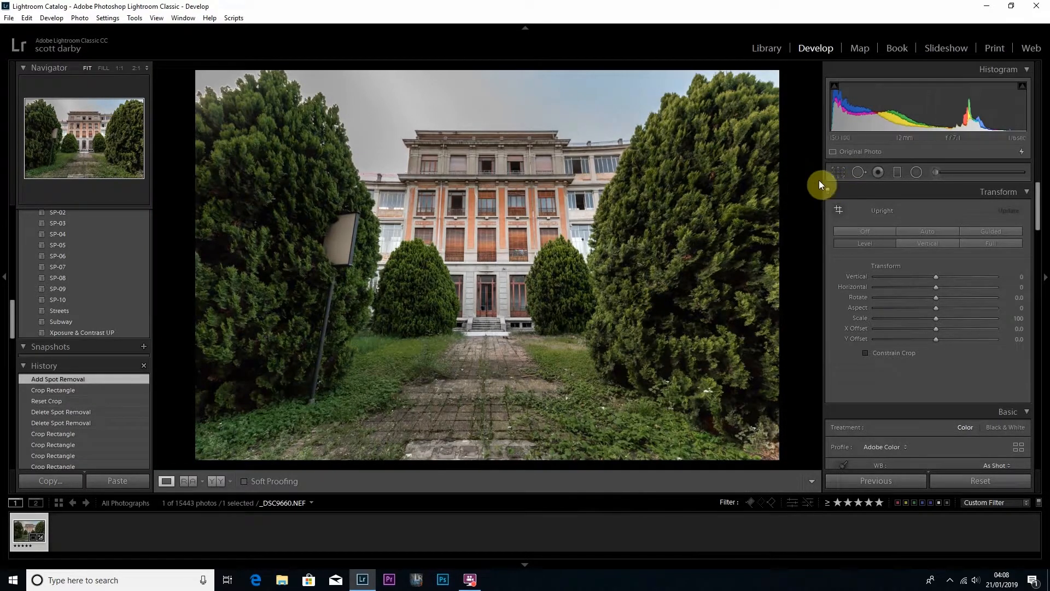
Heal away the floodlight and its stand in front of the left-hand tree, and check the repaired base at 1:1.
click(858, 172)
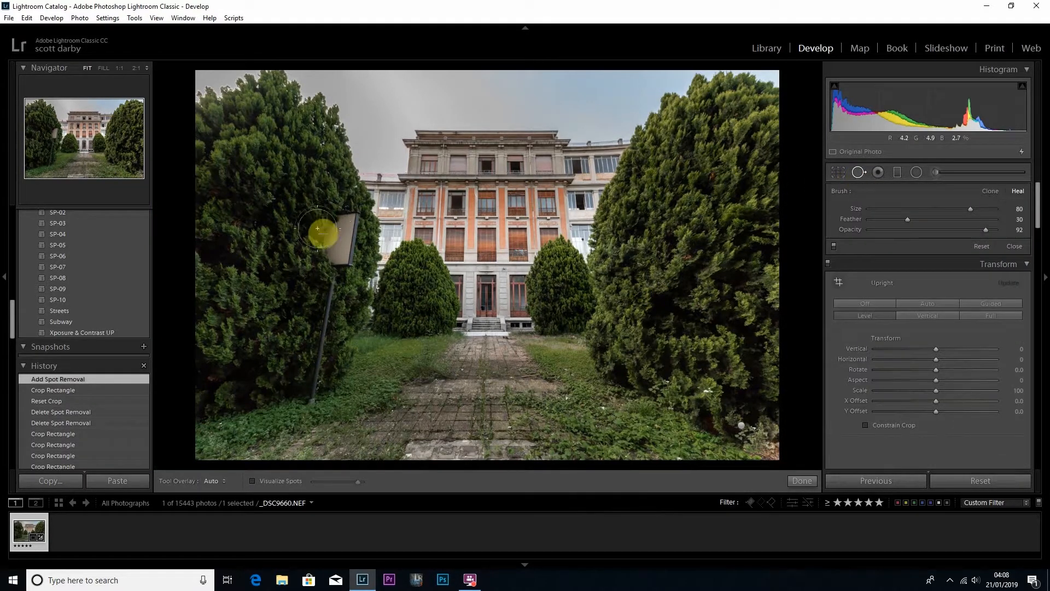
drag(338, 224, 309, 395)
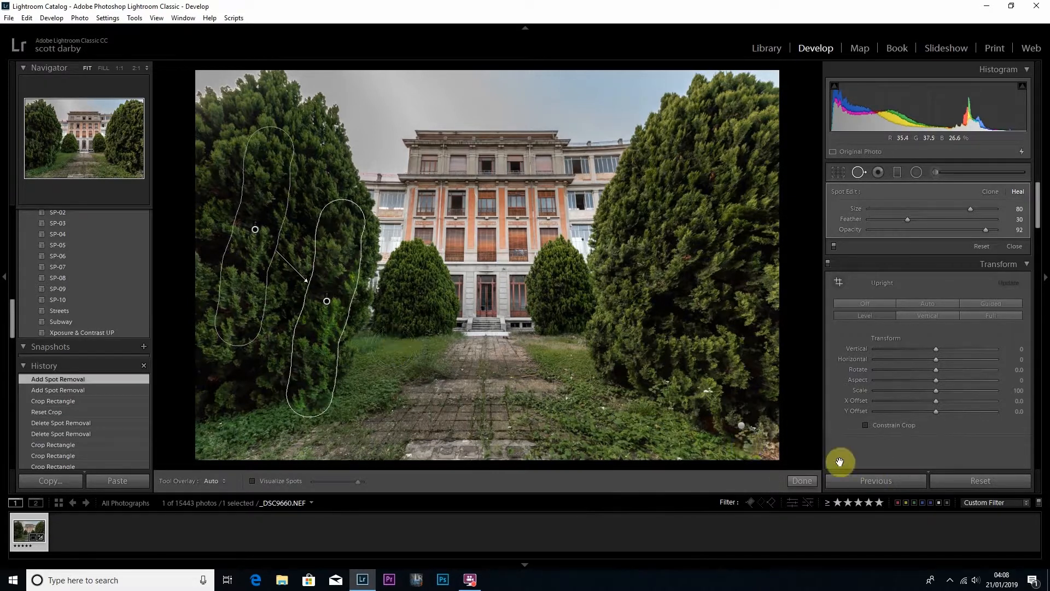
click(809, 478)
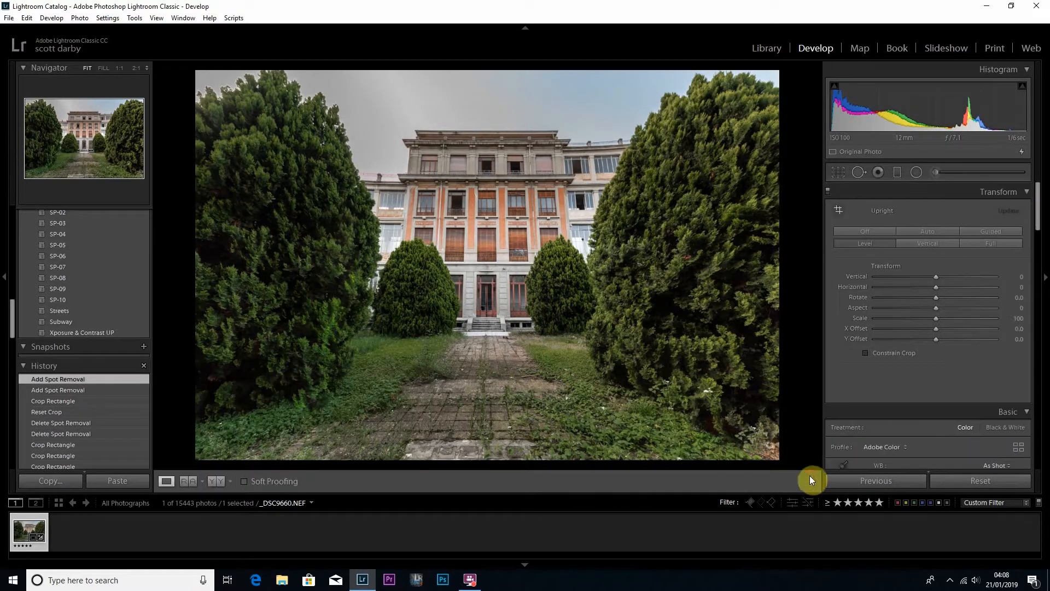
click(317, 405)
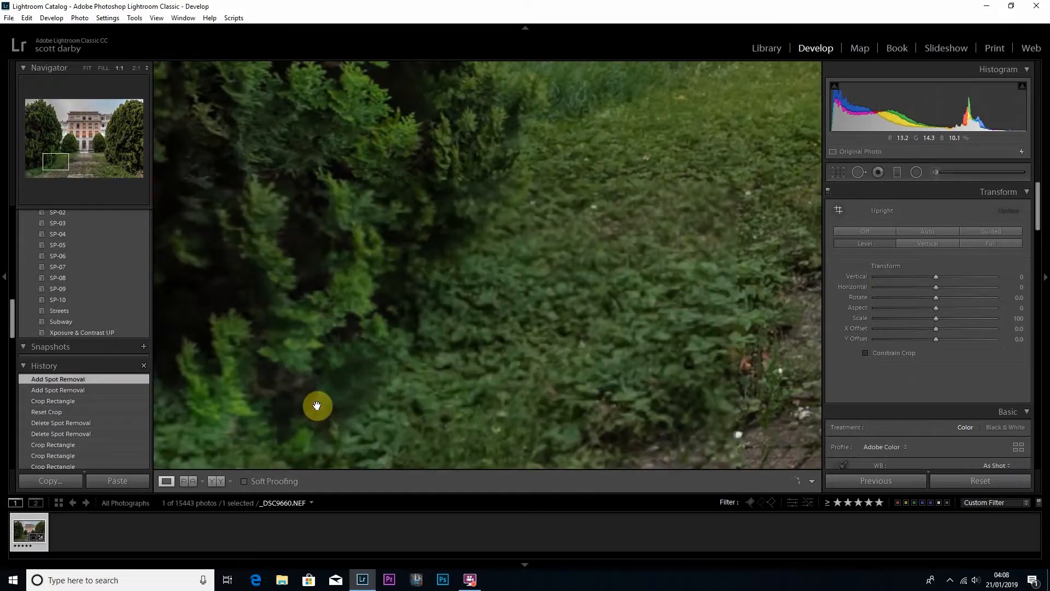
click(312, 408)
click(314, 419)
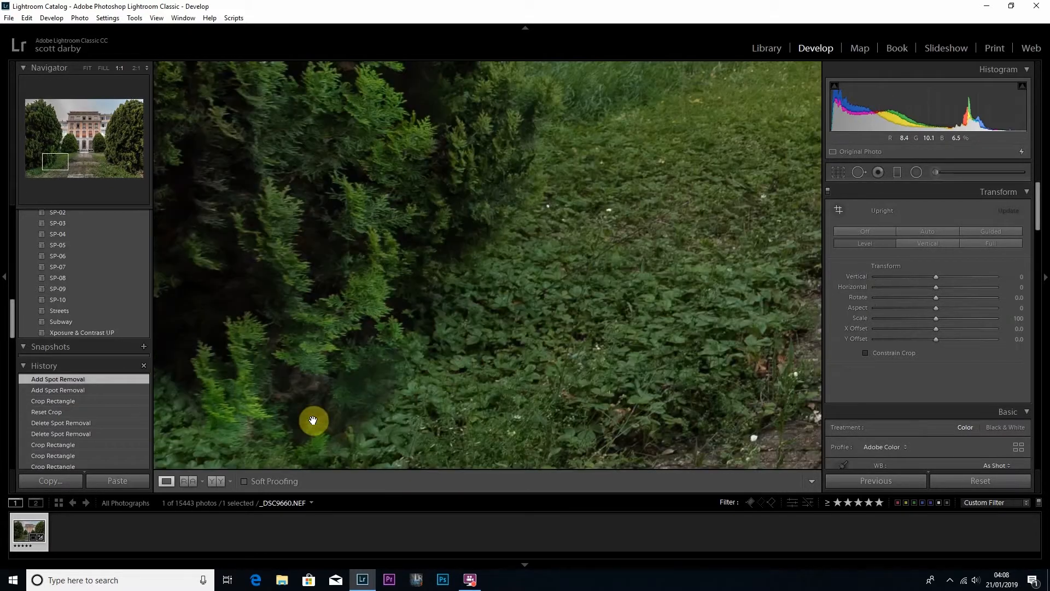
click(315, 421)
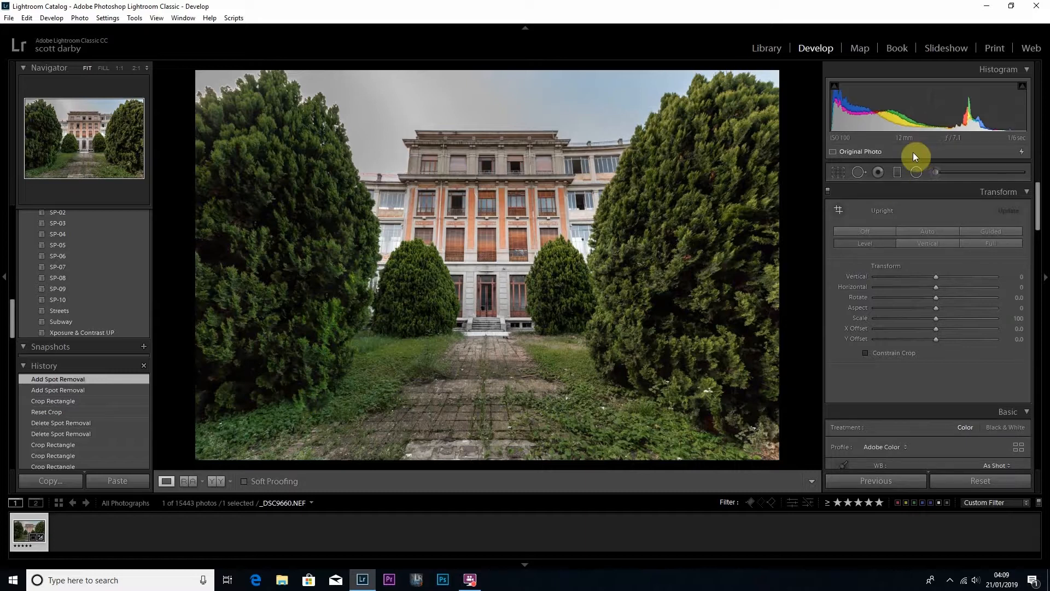
Reopen Spot Removal to review the pins of the existing heal spots, and close the tool.
click(858, 171)
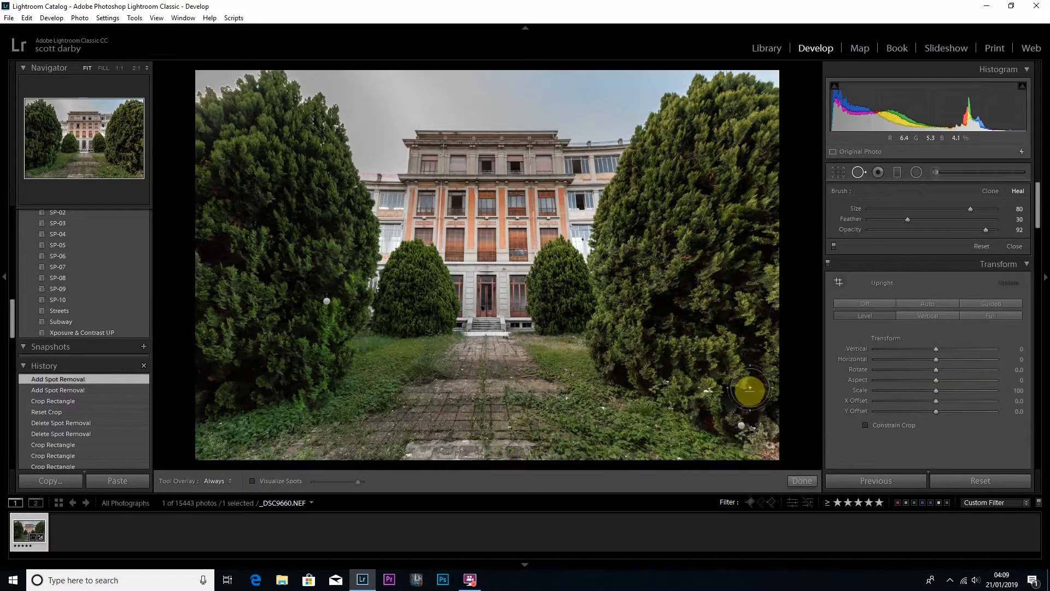
click(342, 271)
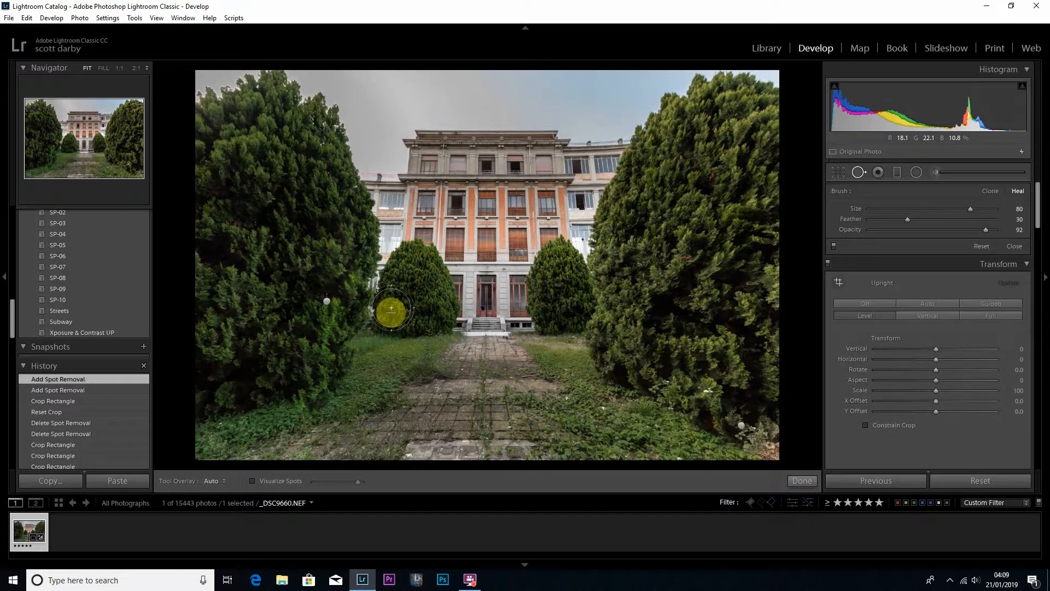
click(799, 481)
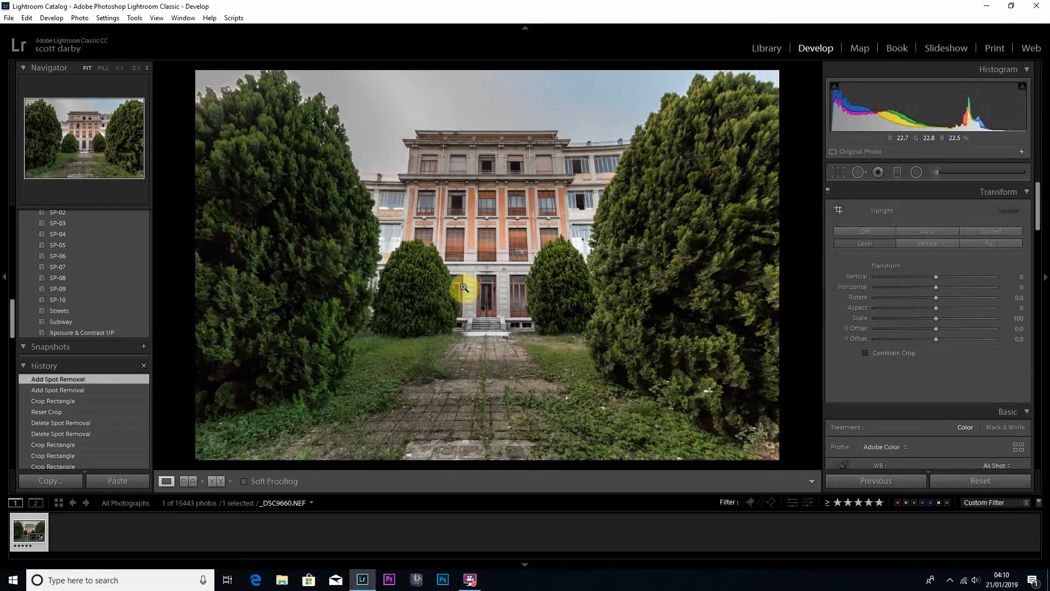
Compare the edited photo with its Before version, and start an impromptu slideshow.
key(backslash)
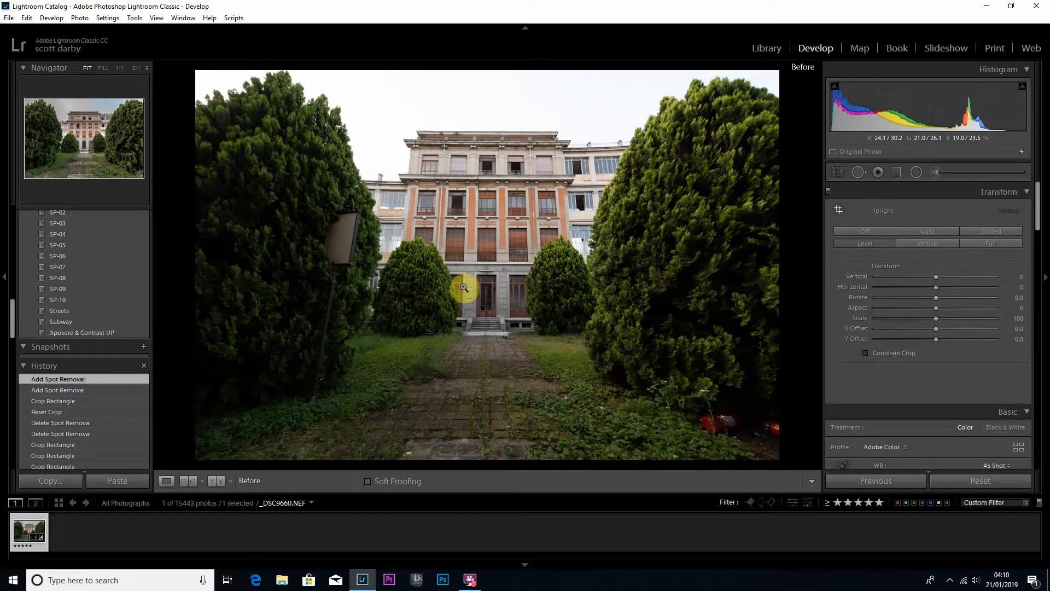
key(backslash)
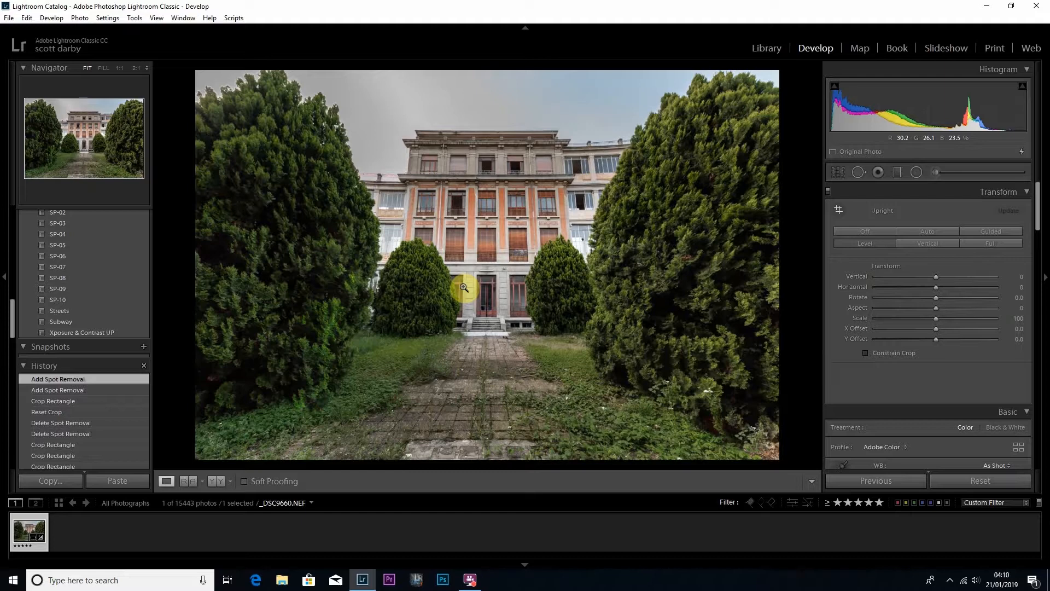
key(ctrl+Return)
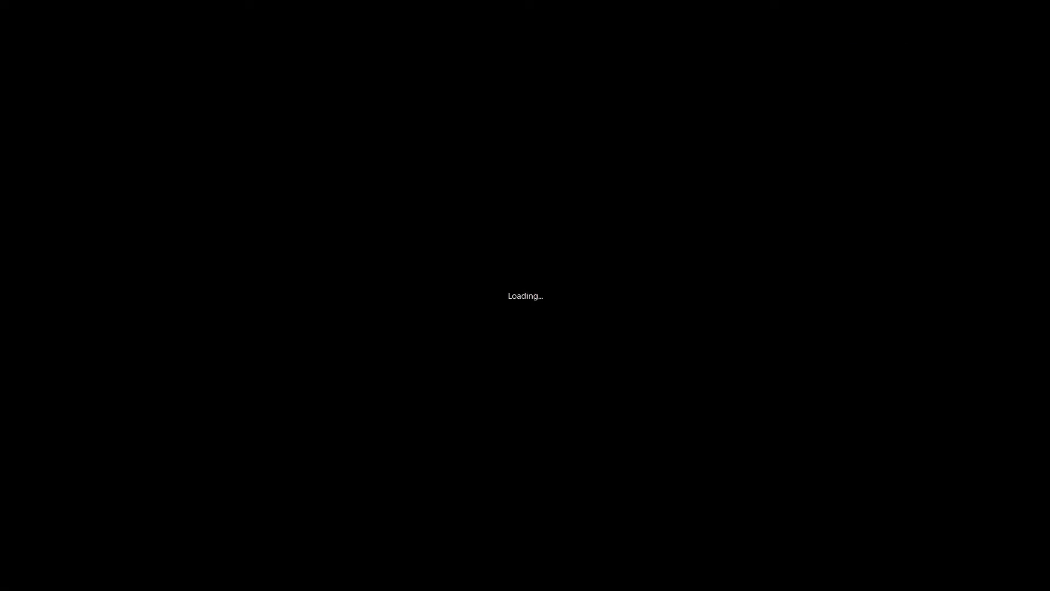